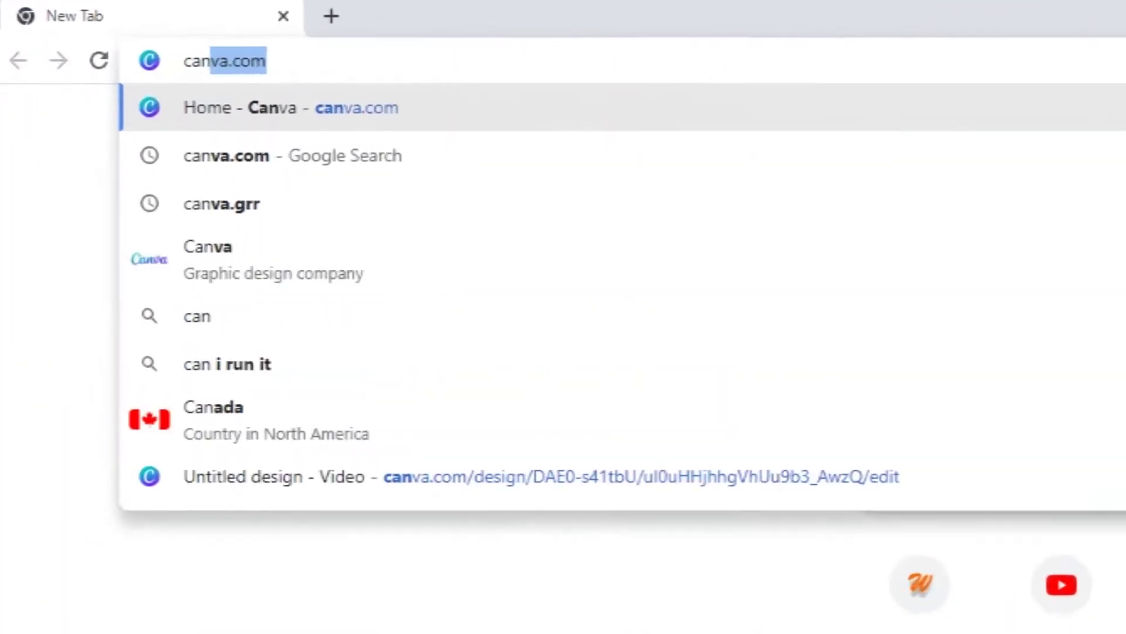
Step: Load canva.com from the Chrome address bar
text(a.c)
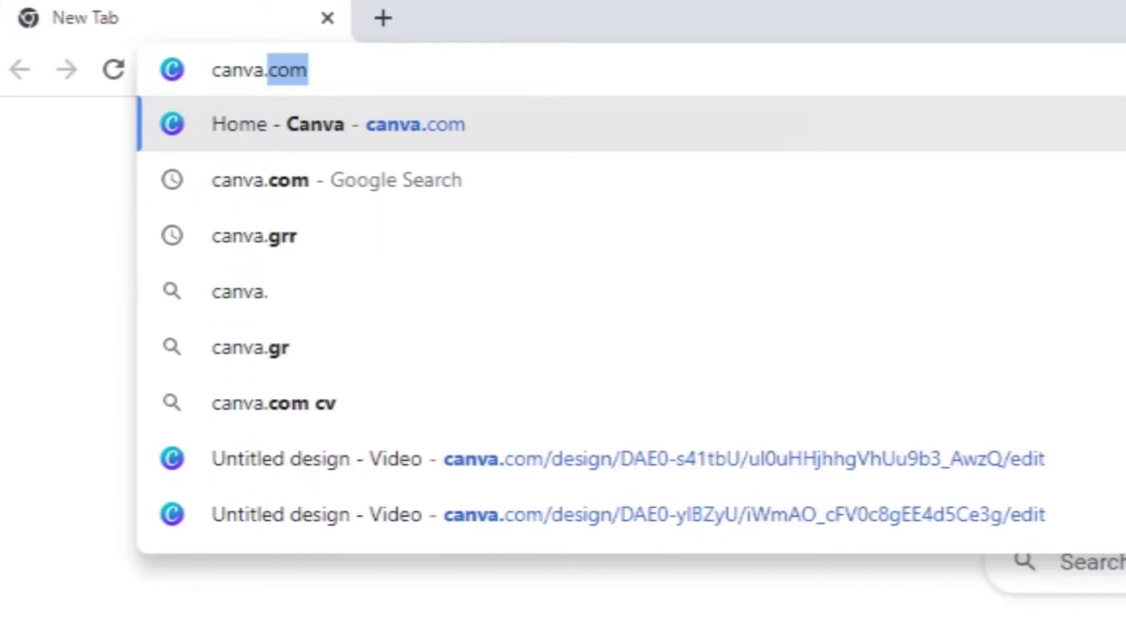
text(om)
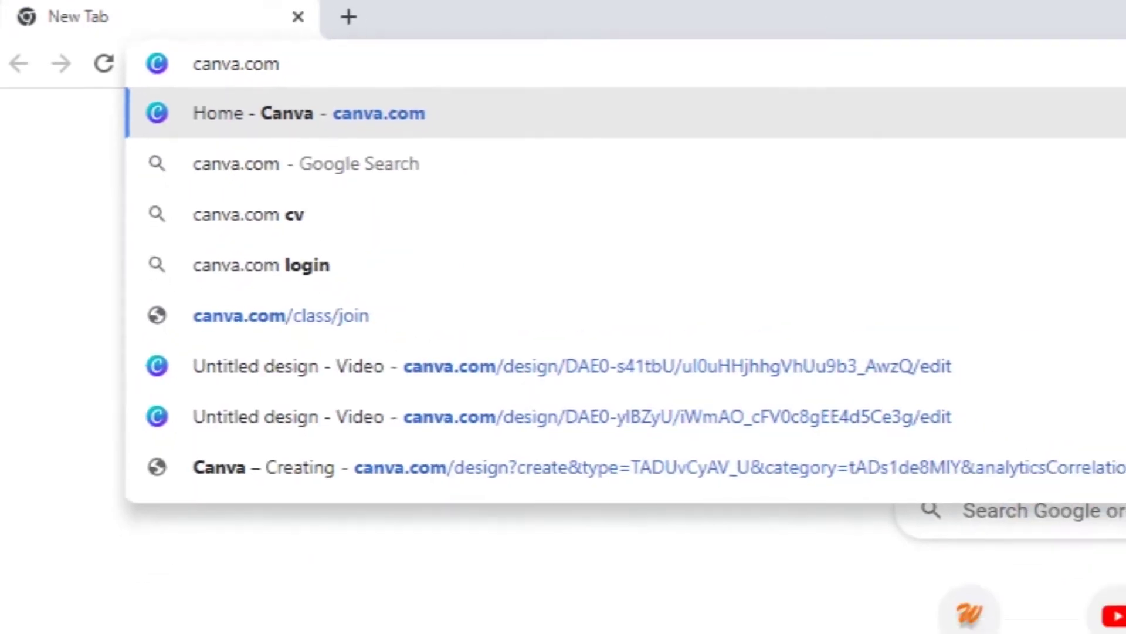
key(Return)
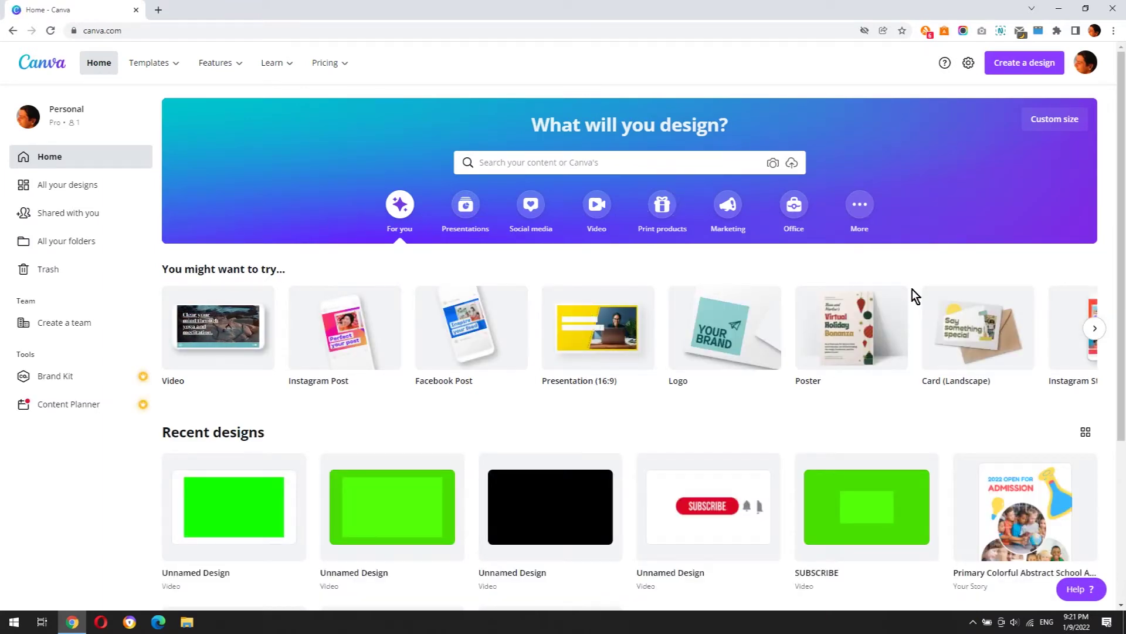
Step: Browse the home page's suggested design types, including presentation and social media categories
click(1090, 328)
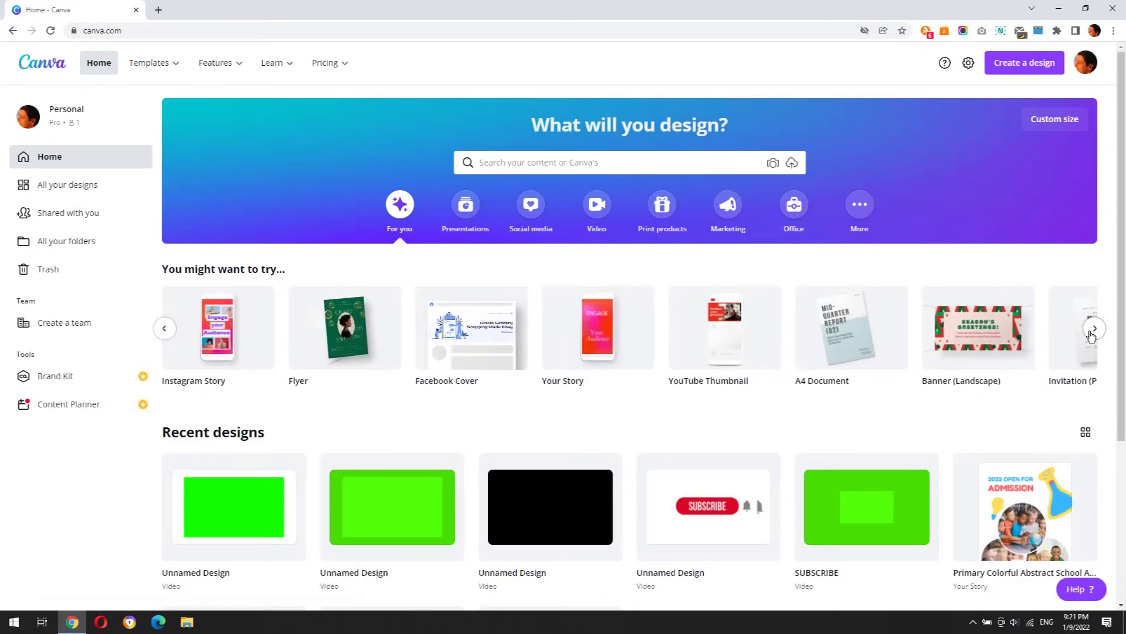
click(1090, 334)
click(1090, 335)
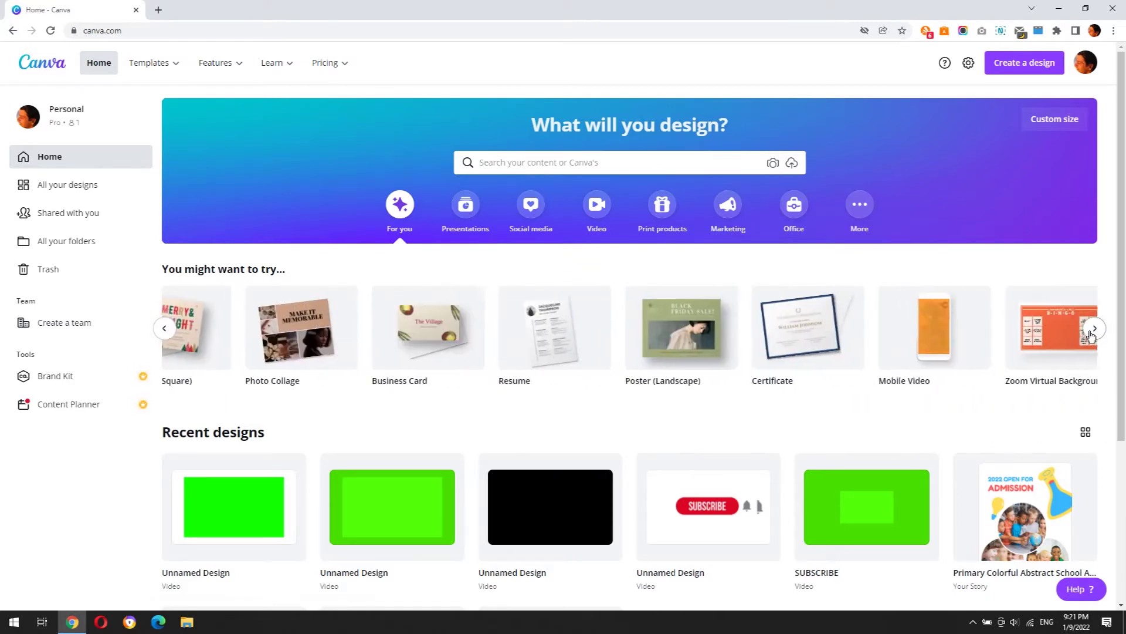
click(465, 207)
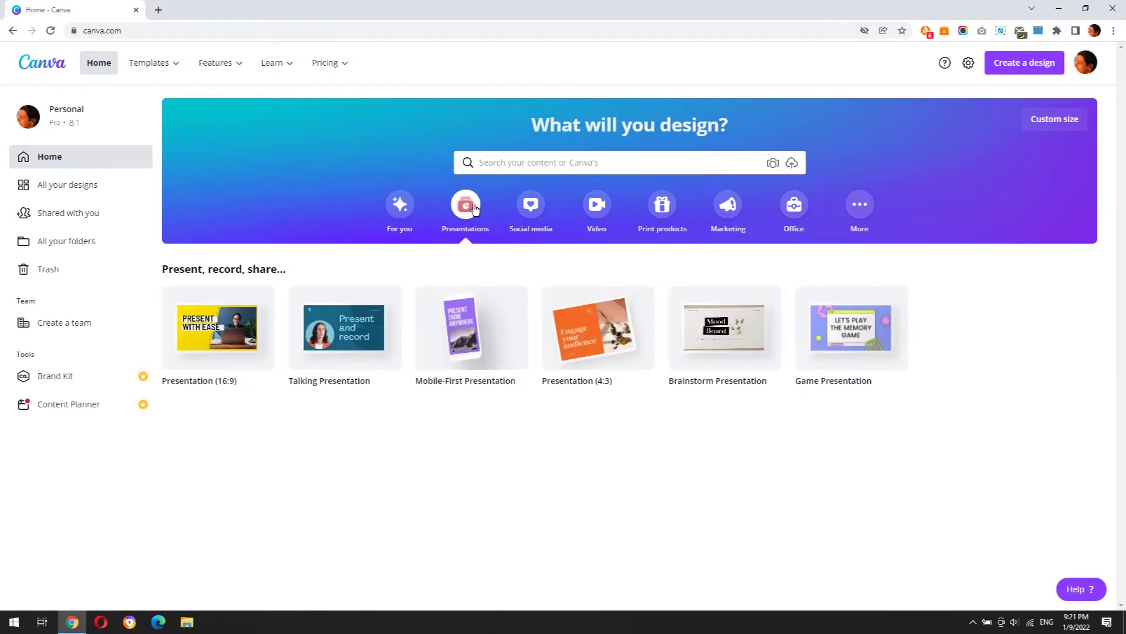
click(535, 210)
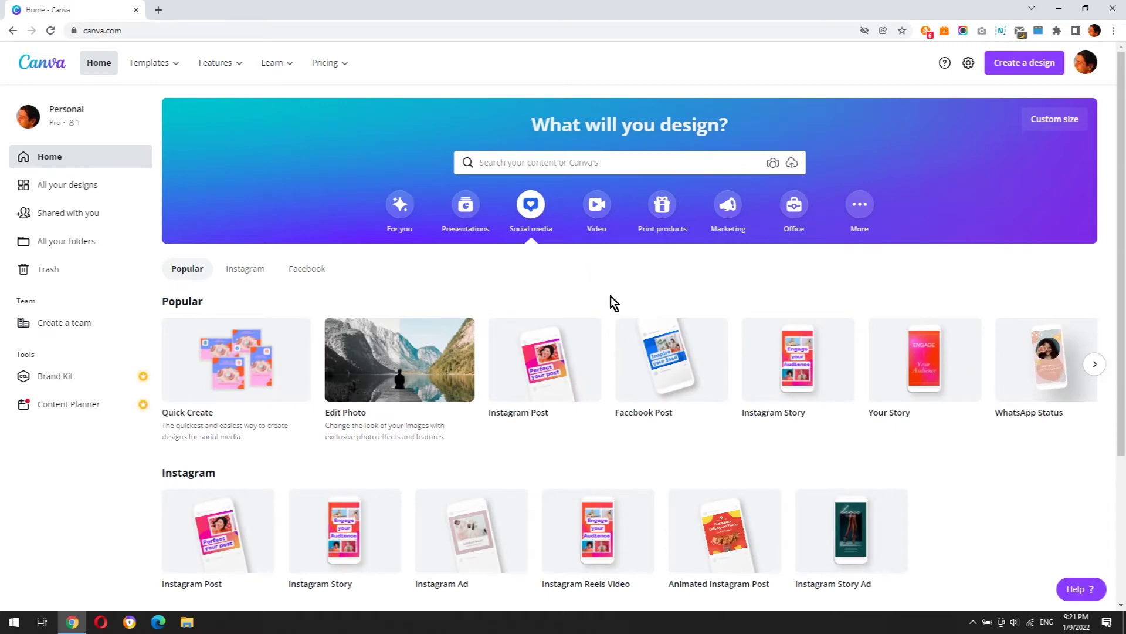
scroll(651, 340, down, 3)
scroll(634, 317, up, 3)
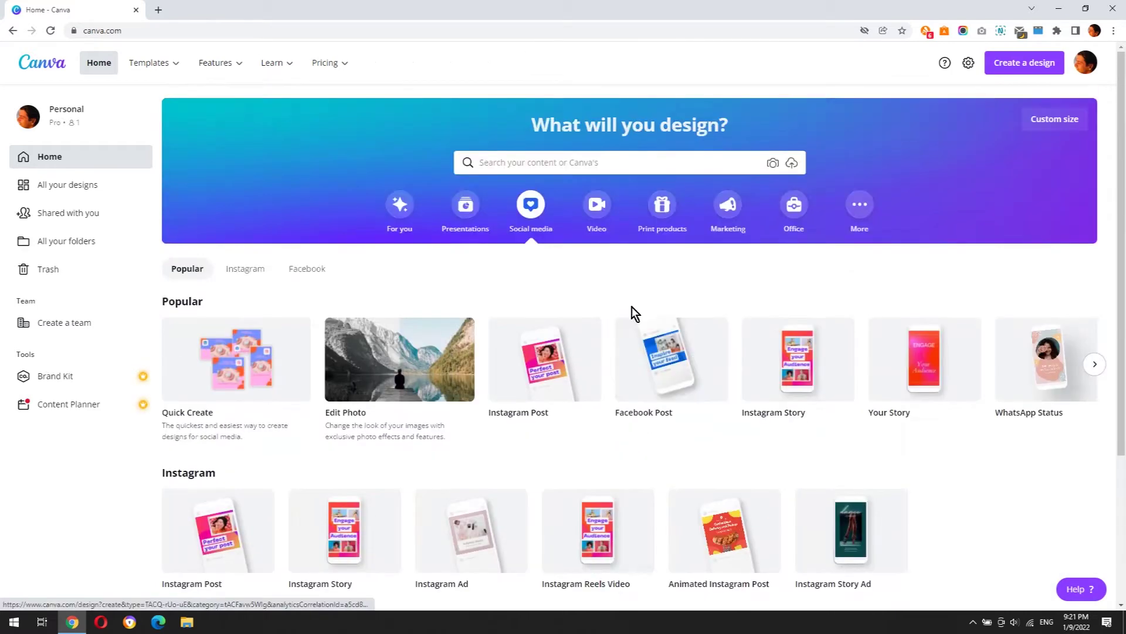
Step: Show the Video design types, bringing up the 1920 × 1080 Video option
click(597, 205)
click(662, 205)
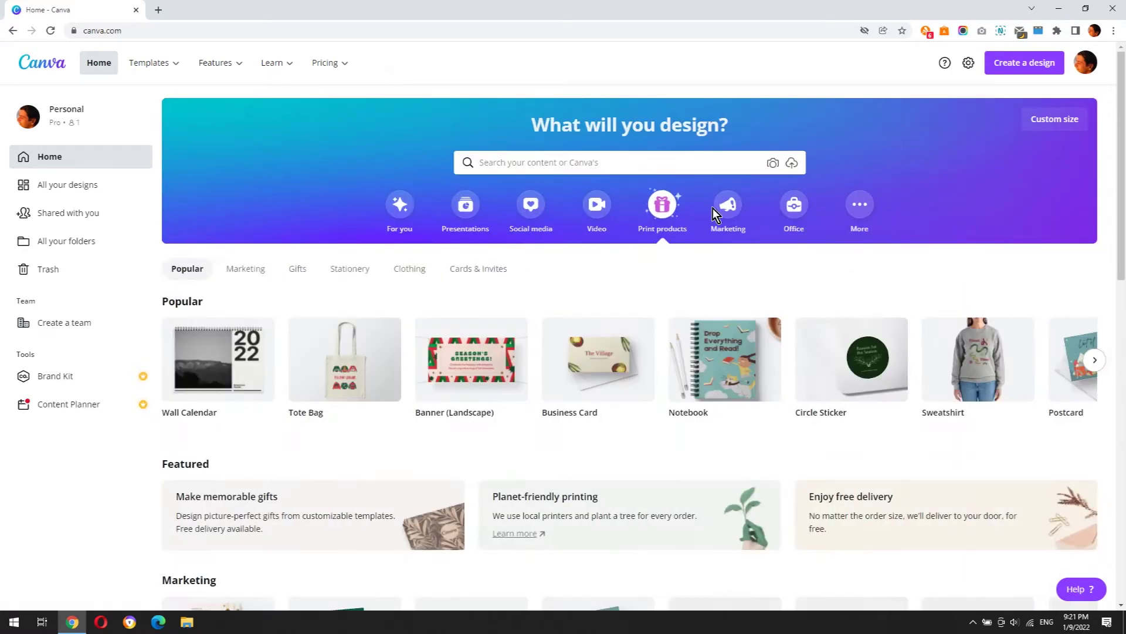
click(715, 210)
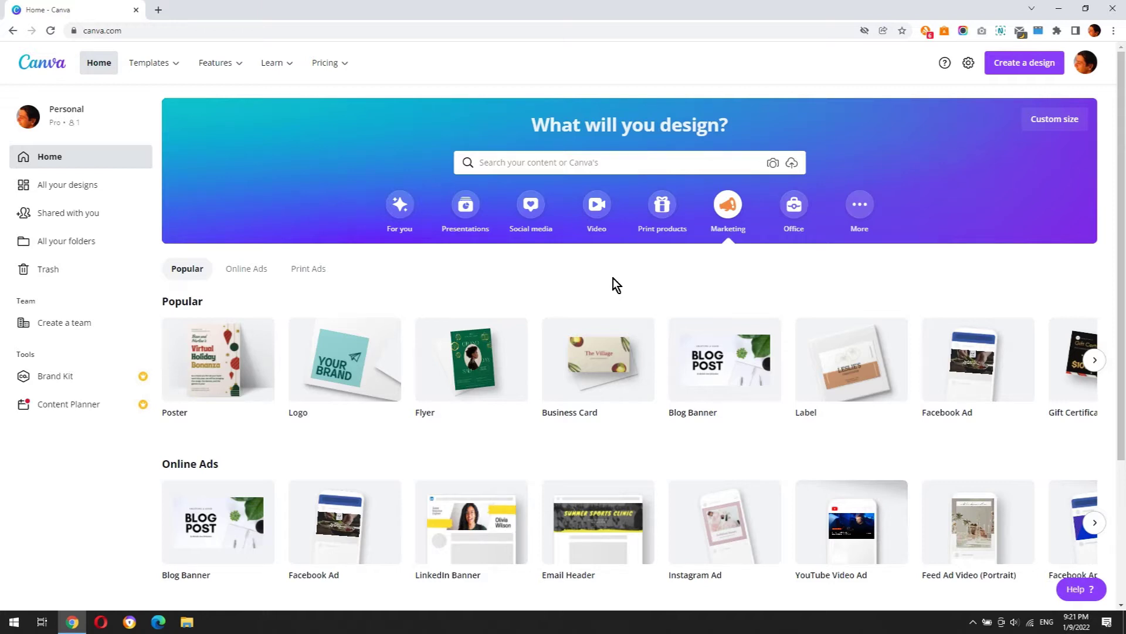
click(596, 211)
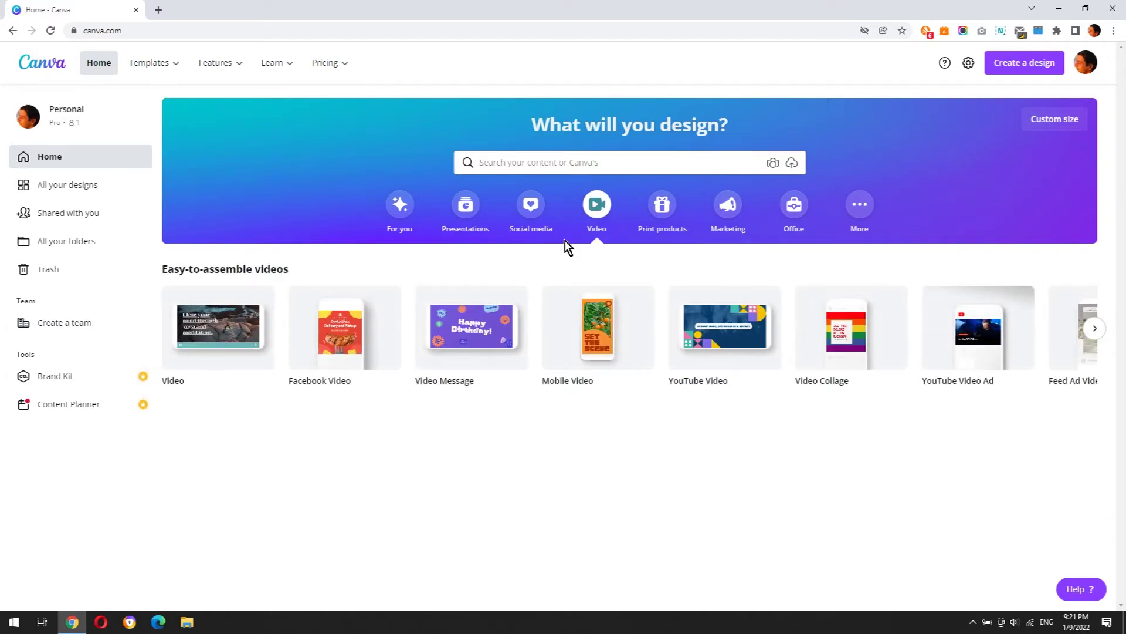
mouse_move(224, 331)
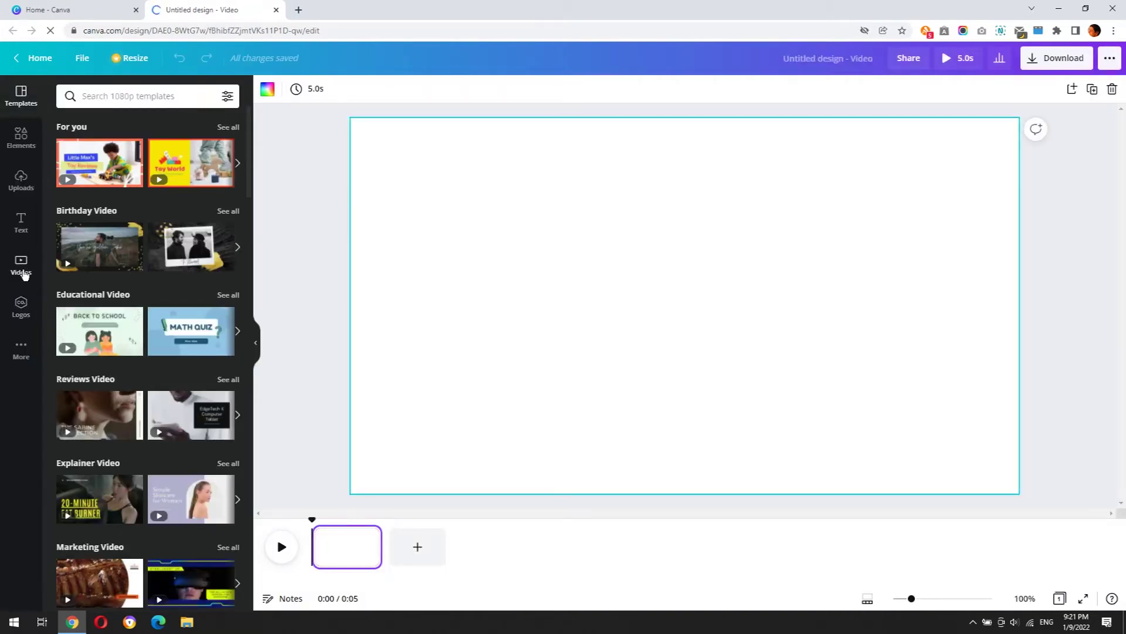
Step: Search the stock Videos library for 'subscribe animated button' and scroll through the results
click(22, 265)
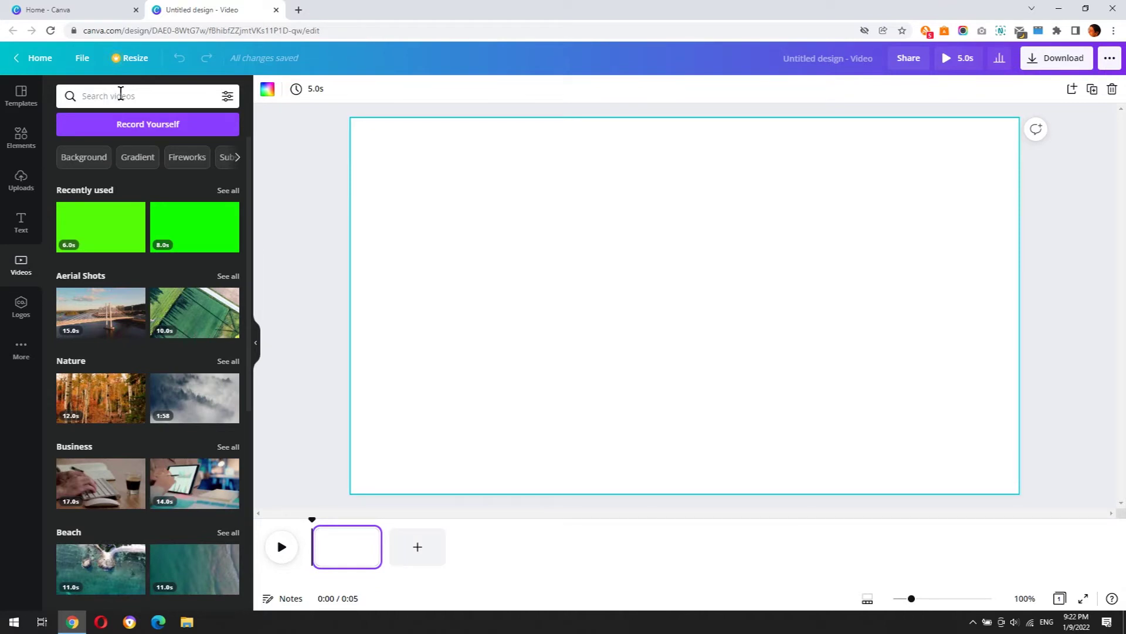
click(121, 95)
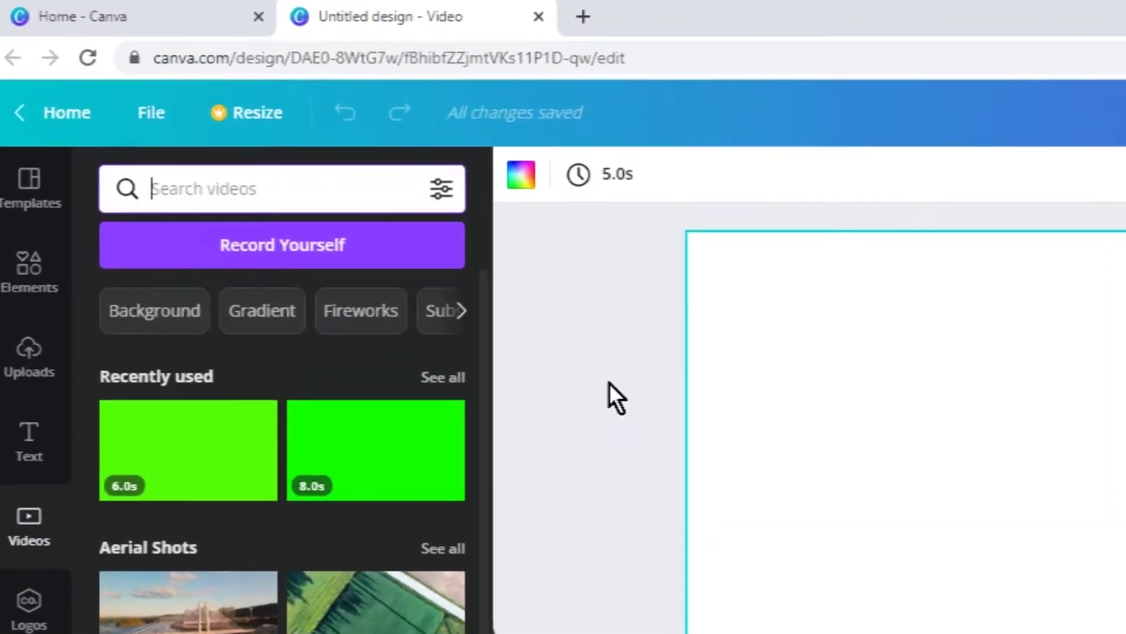
text(subscri)
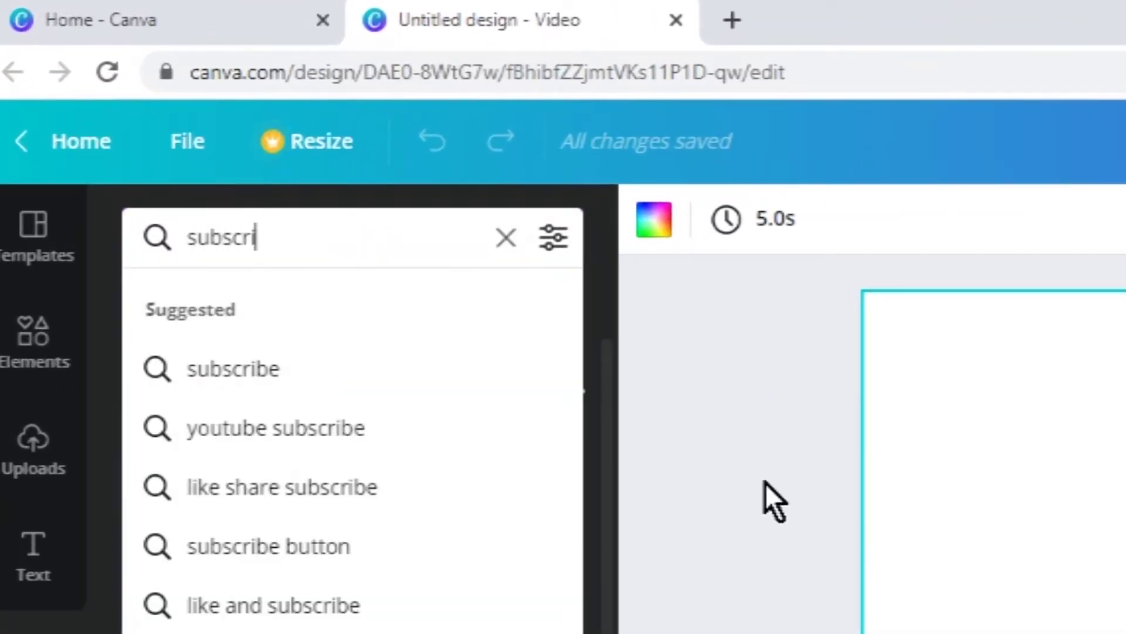
text(be animated butto)
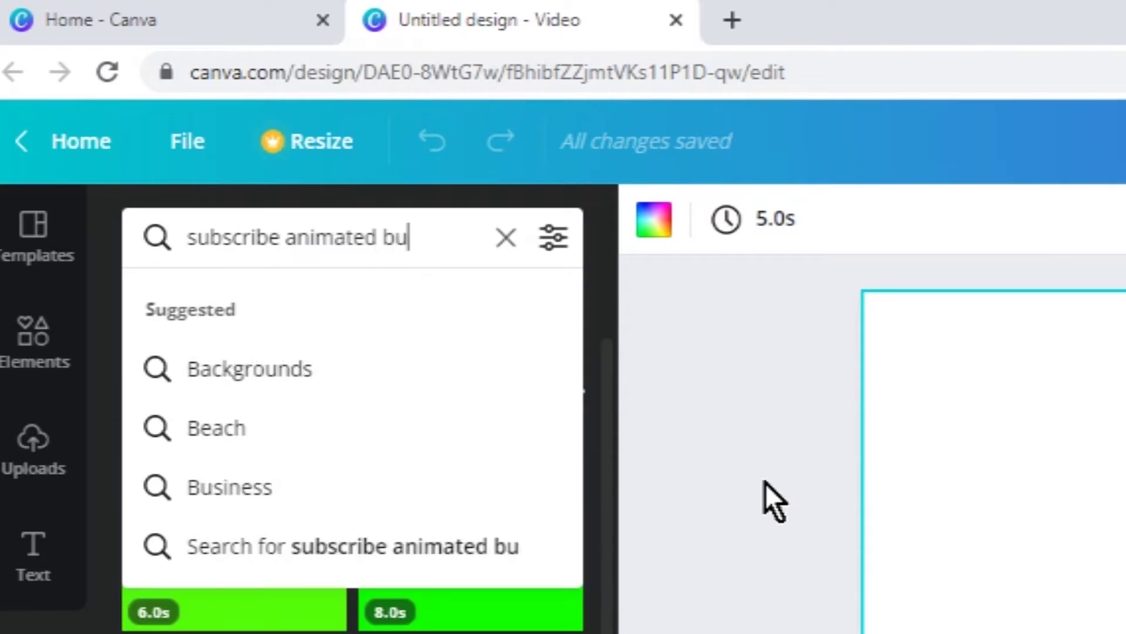
text(n)
key(Return)
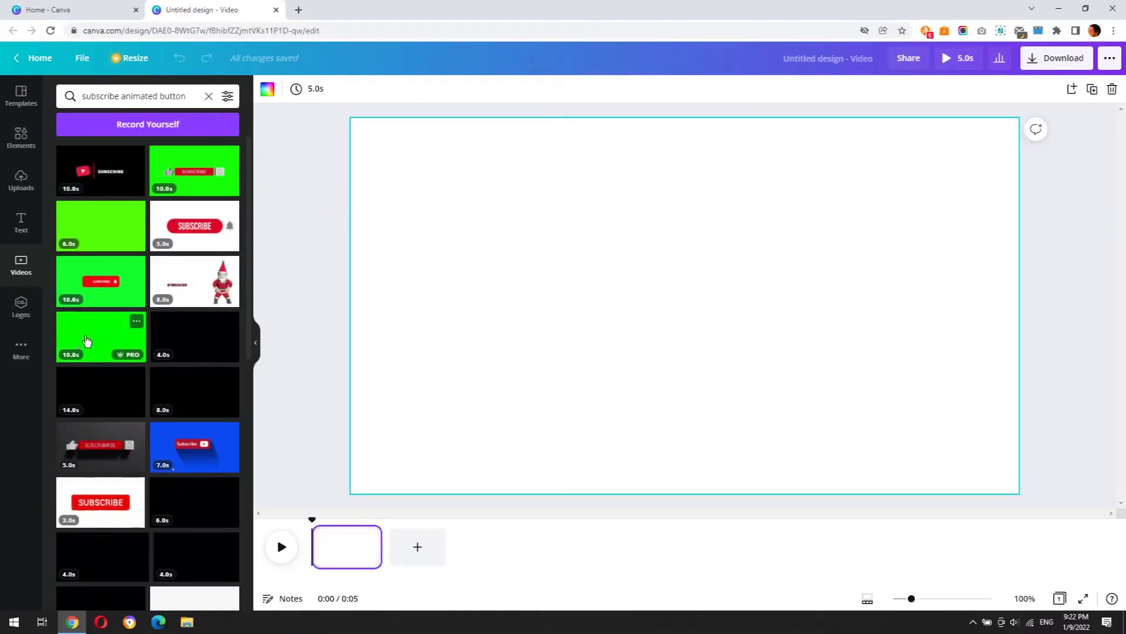
scroll(86, 341, down, 9)
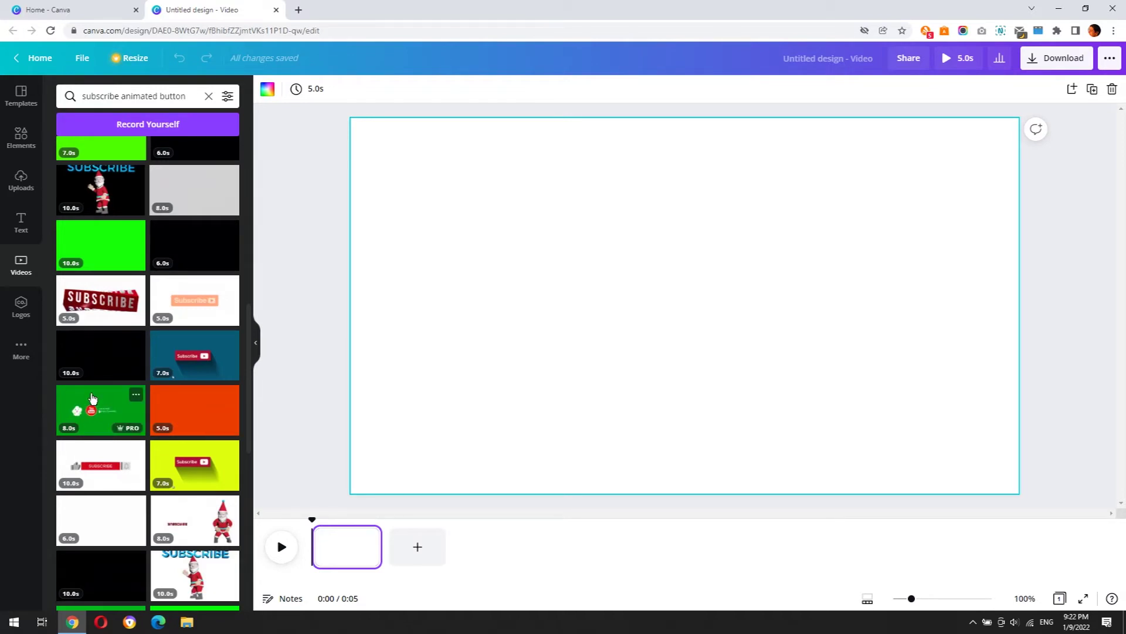
scroll(143, 382, down, 5)
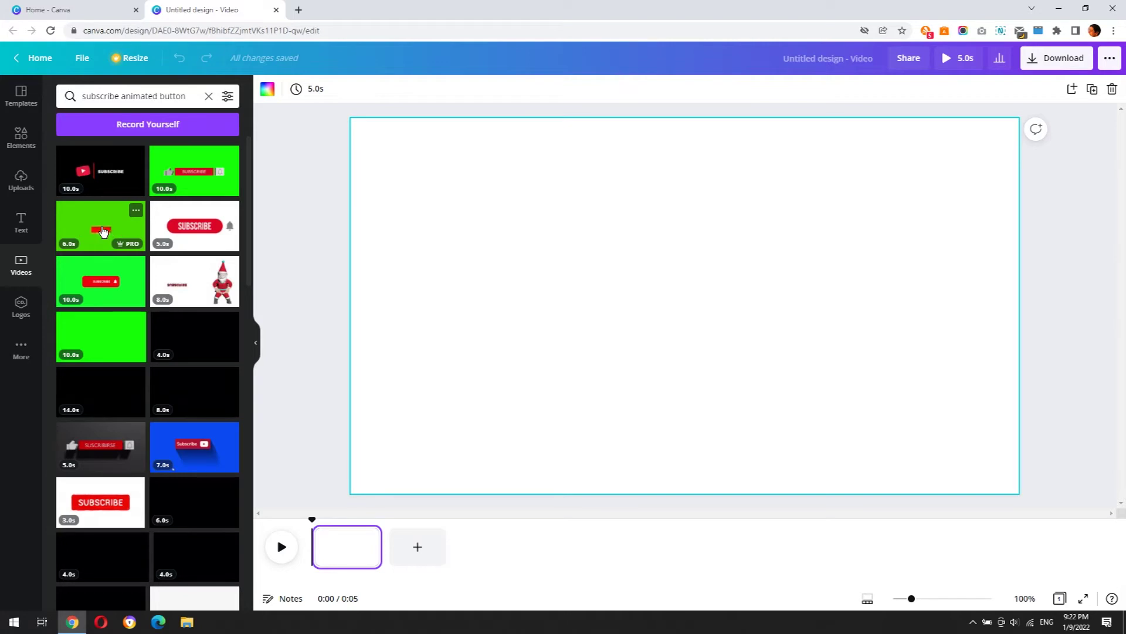
Step: Place the green 6.0s subscribe clip centred on the page, then select the page's background colour
drag(103, 232, 586, 272)
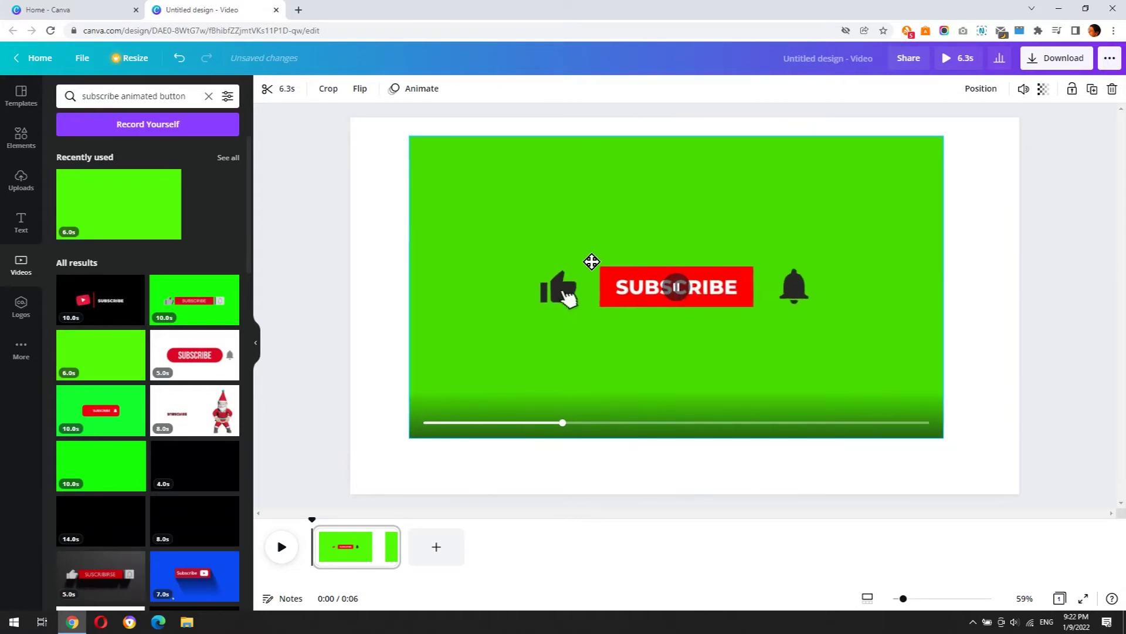
drag(598, 254, 594, 278)
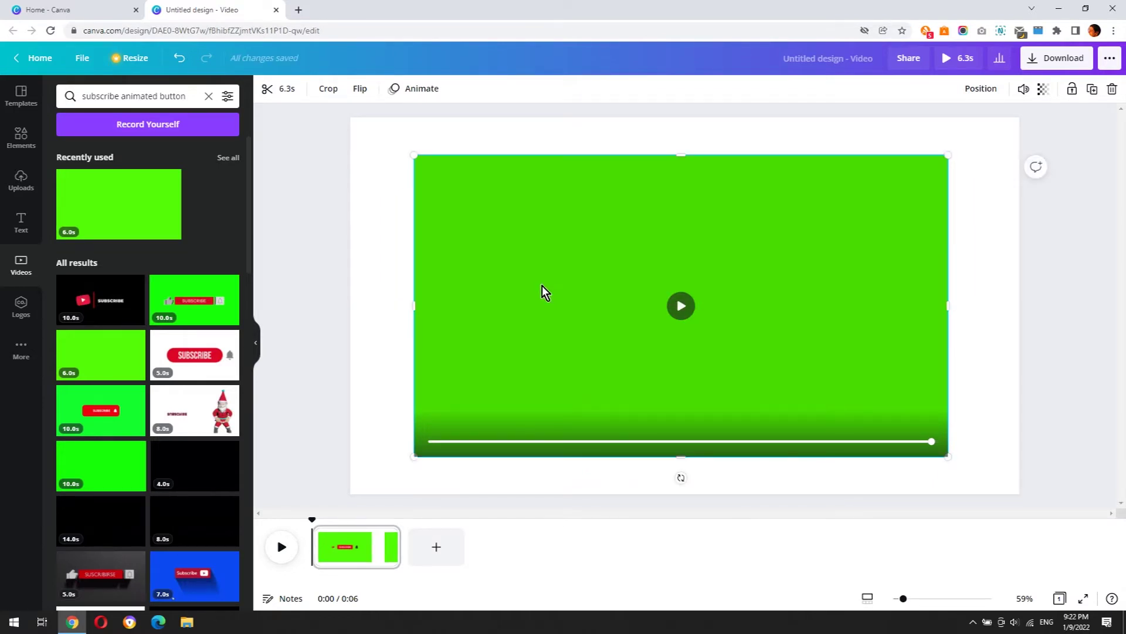
click(372, 280)
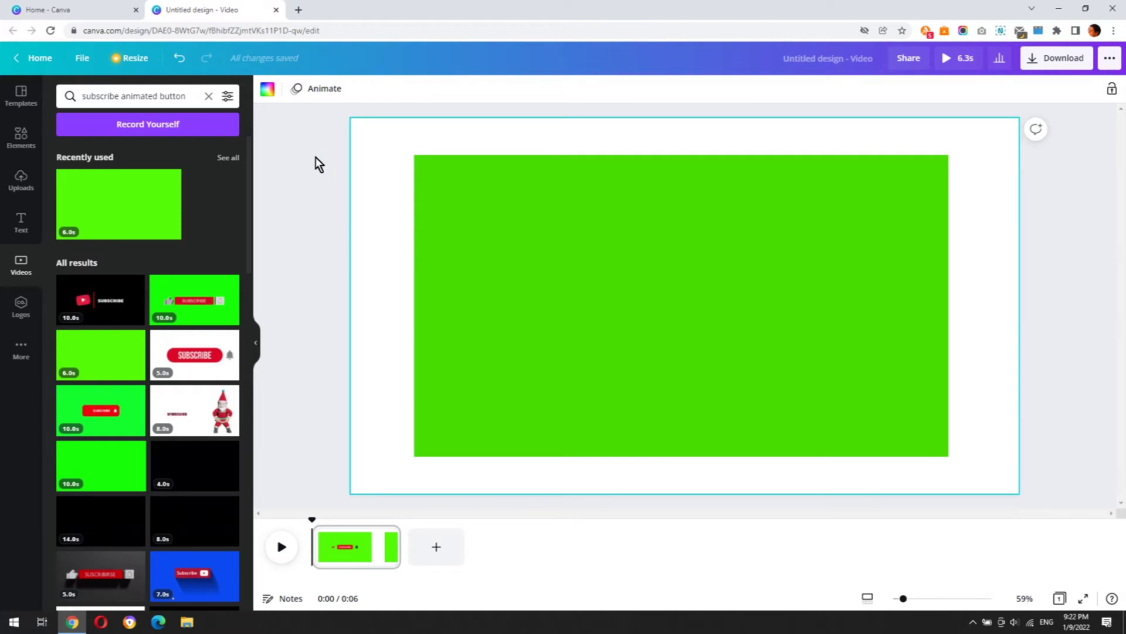
click(268, 91)
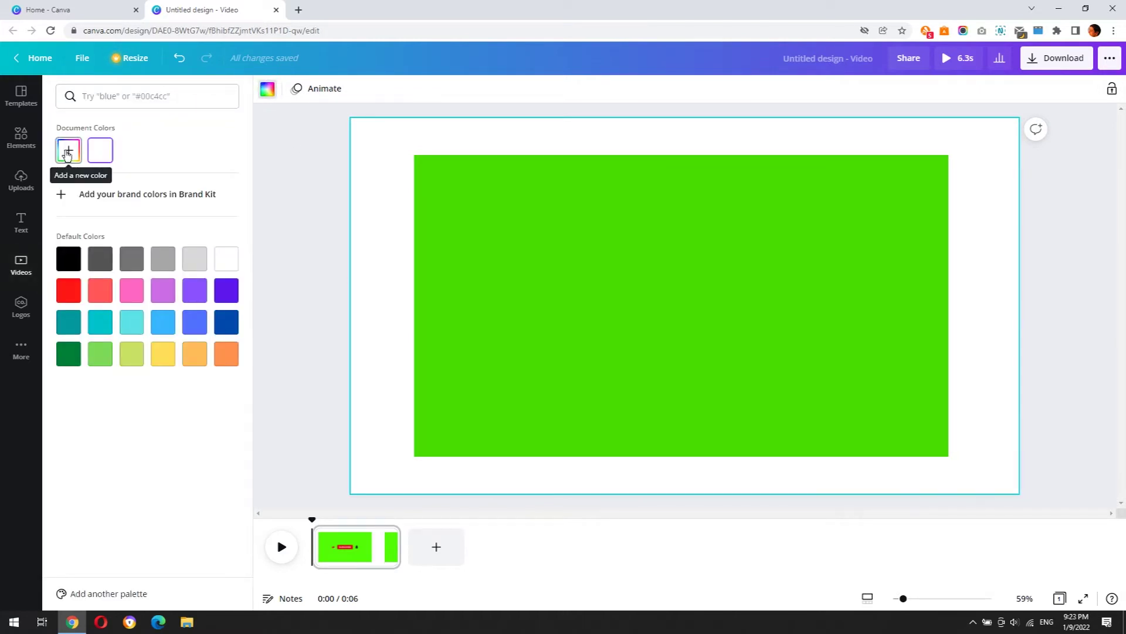
Step: Eyedrop the clip's green (#48DE00) as the page background, then preview the subscribe animation
click(68, 152)
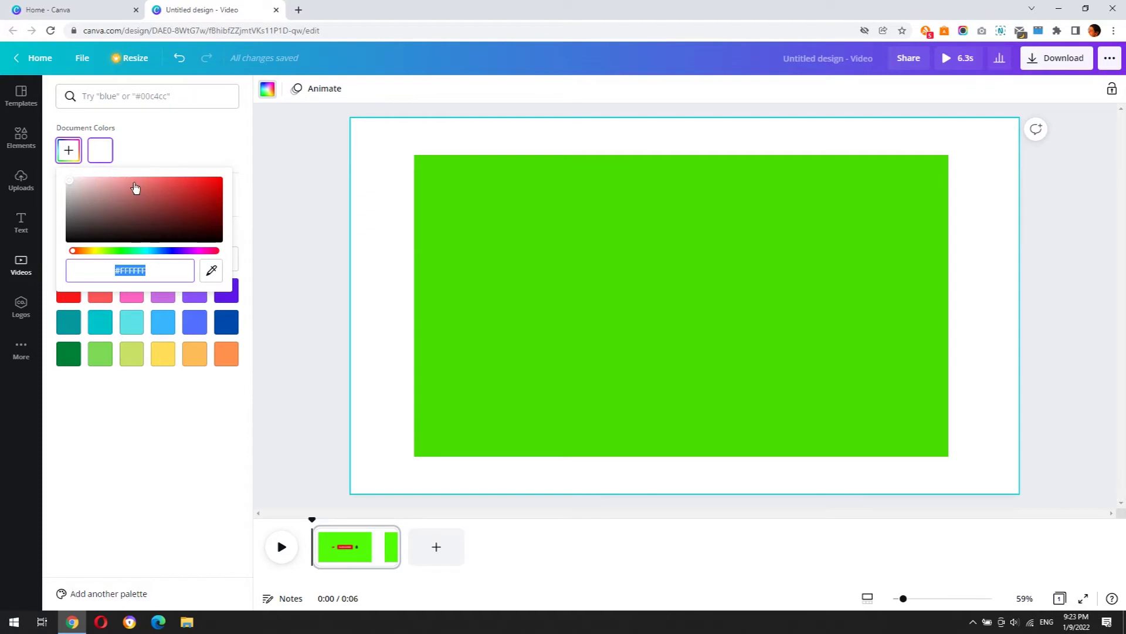
click(212, 270)
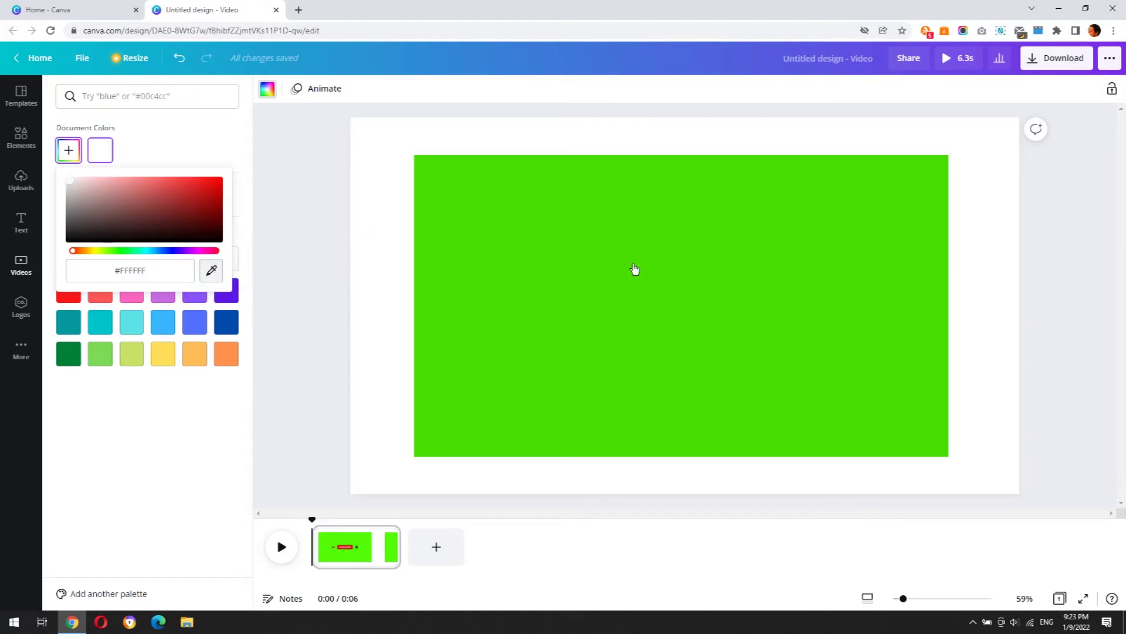
click(662, 268)
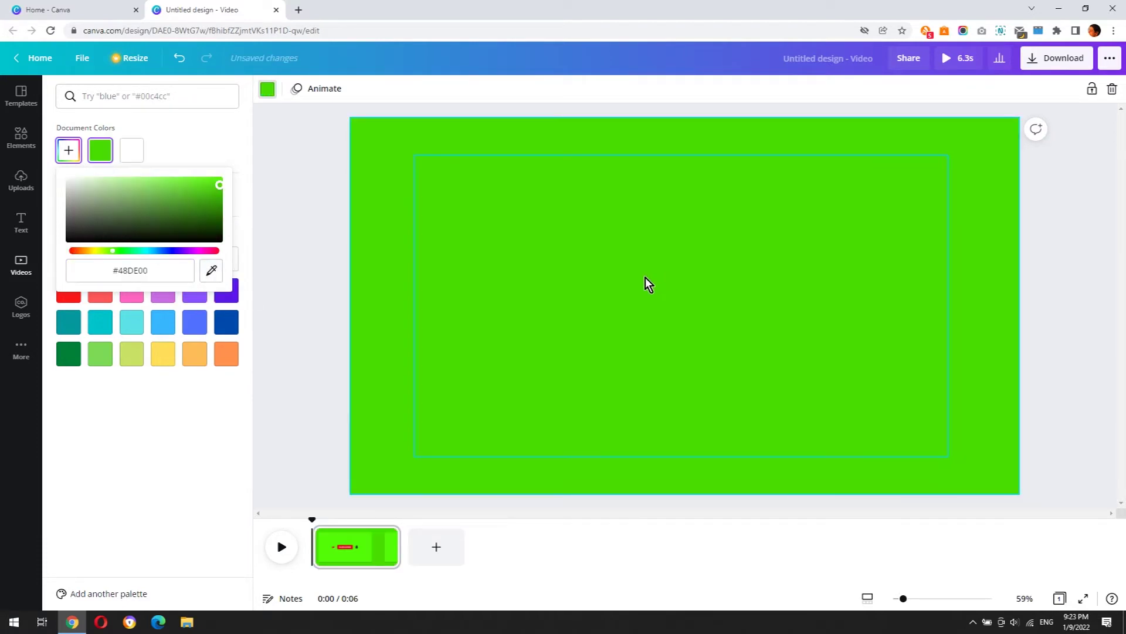
click(374, 237)
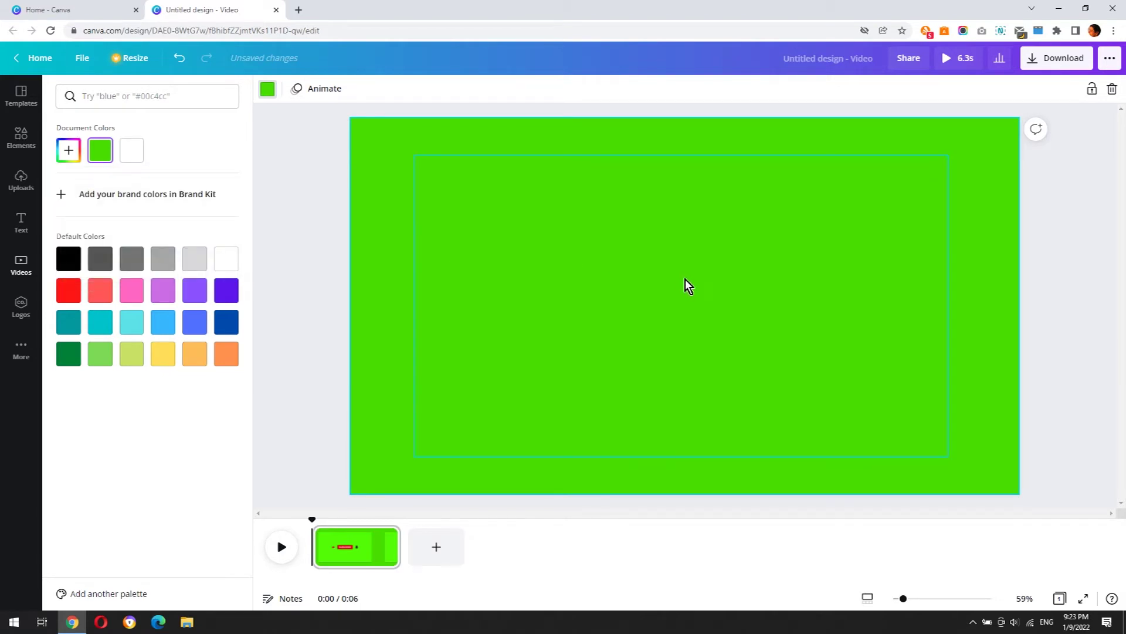
click(680, 306)
click(680, 305)
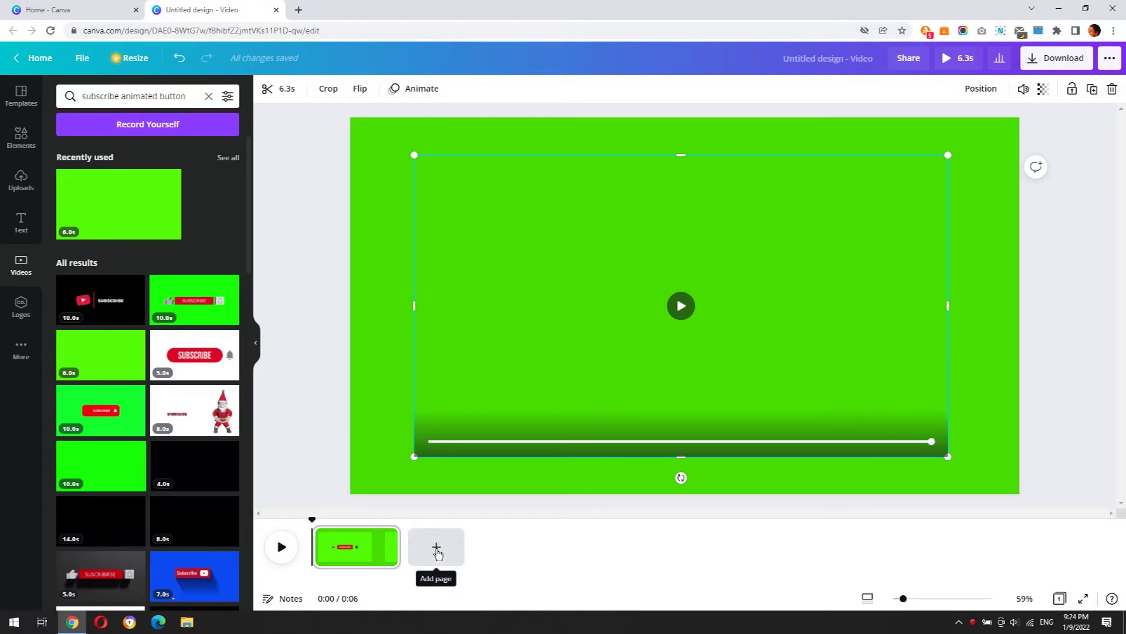
Step: Add a new page with a grey rounded square flattened into a centred pill shape
click(437, 550)
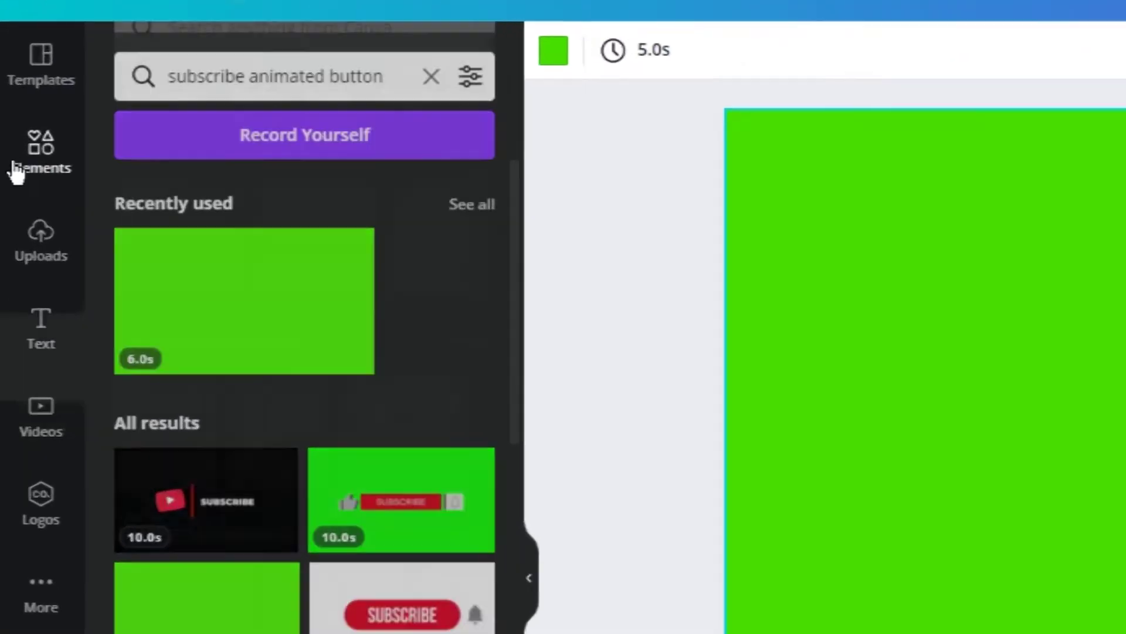
click(17, 144)
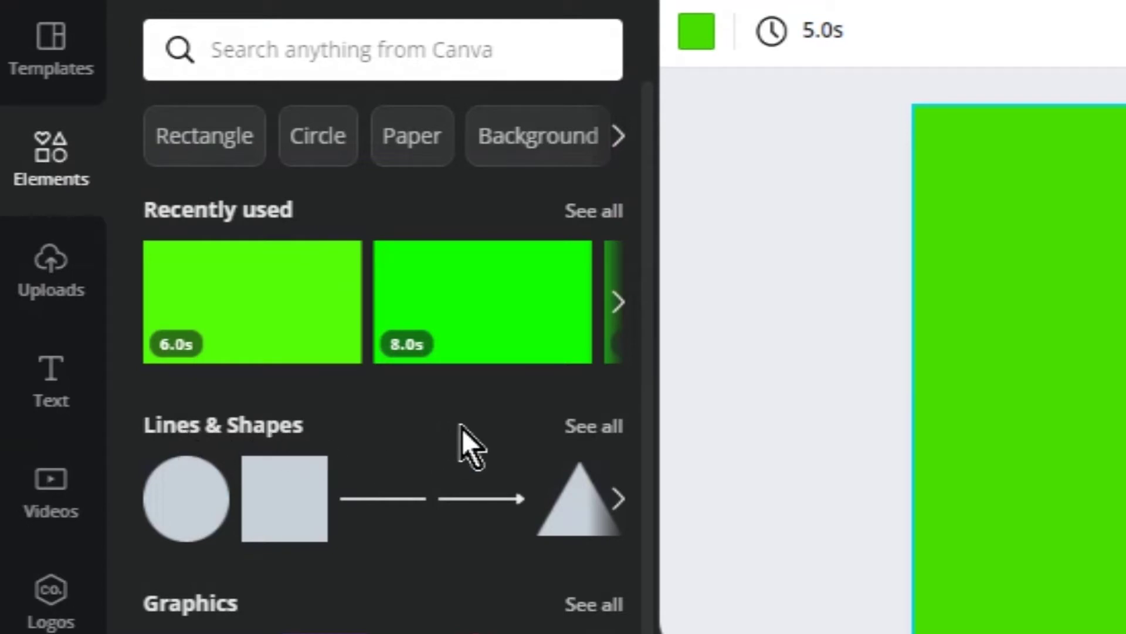
click(582, 435)
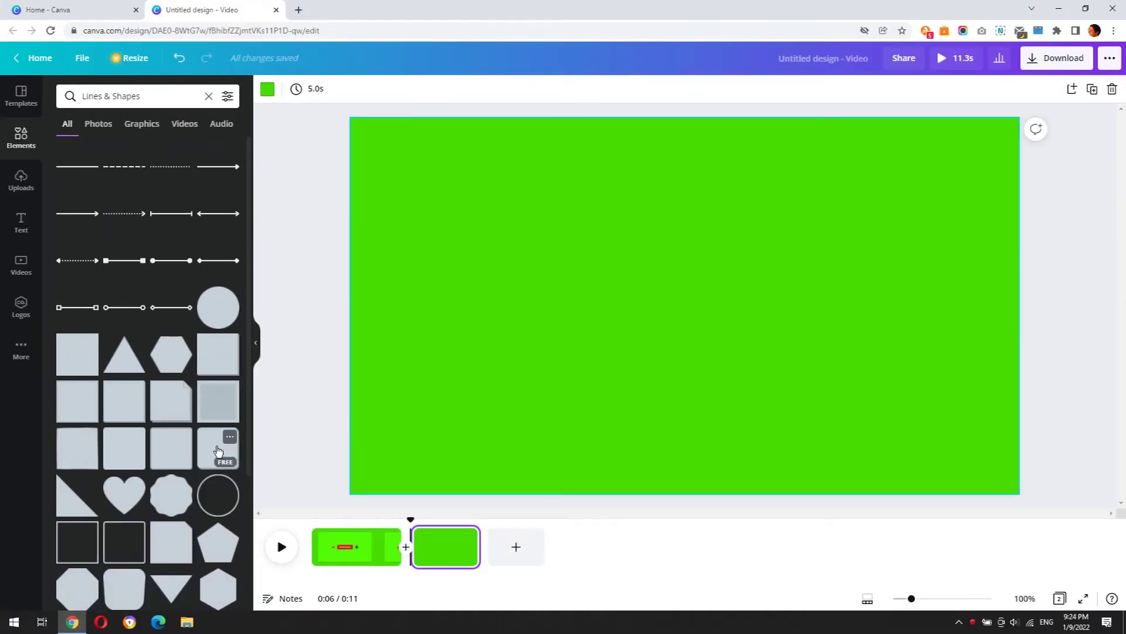
drag(217, 450, 603, 234)
drag(684, 306, 673, 290)
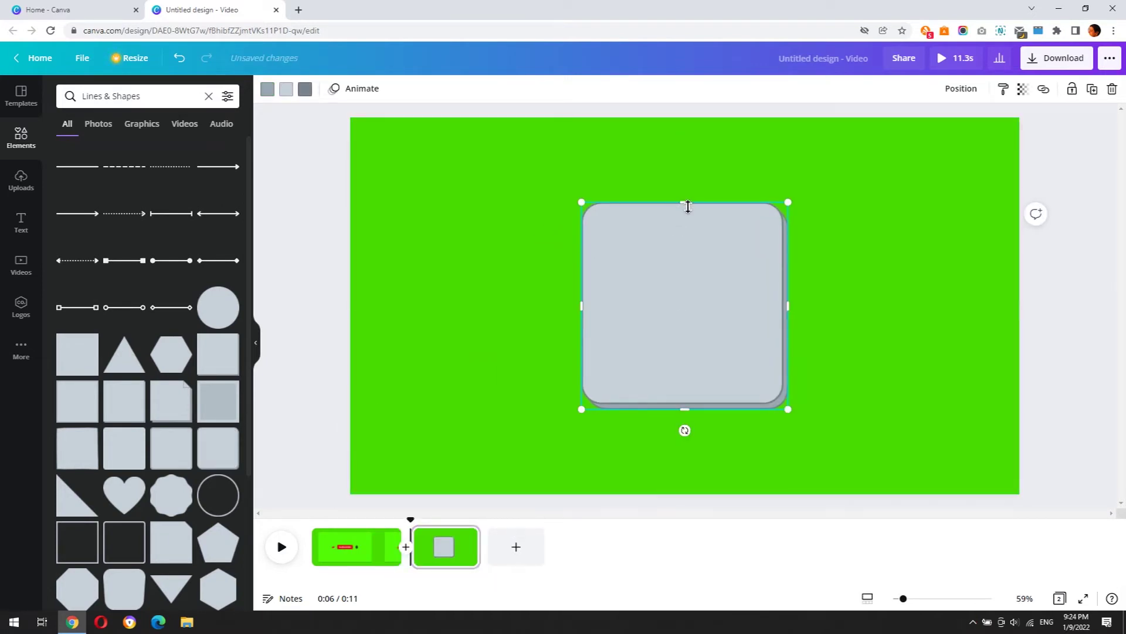
drag(688, 206, 693, 303)
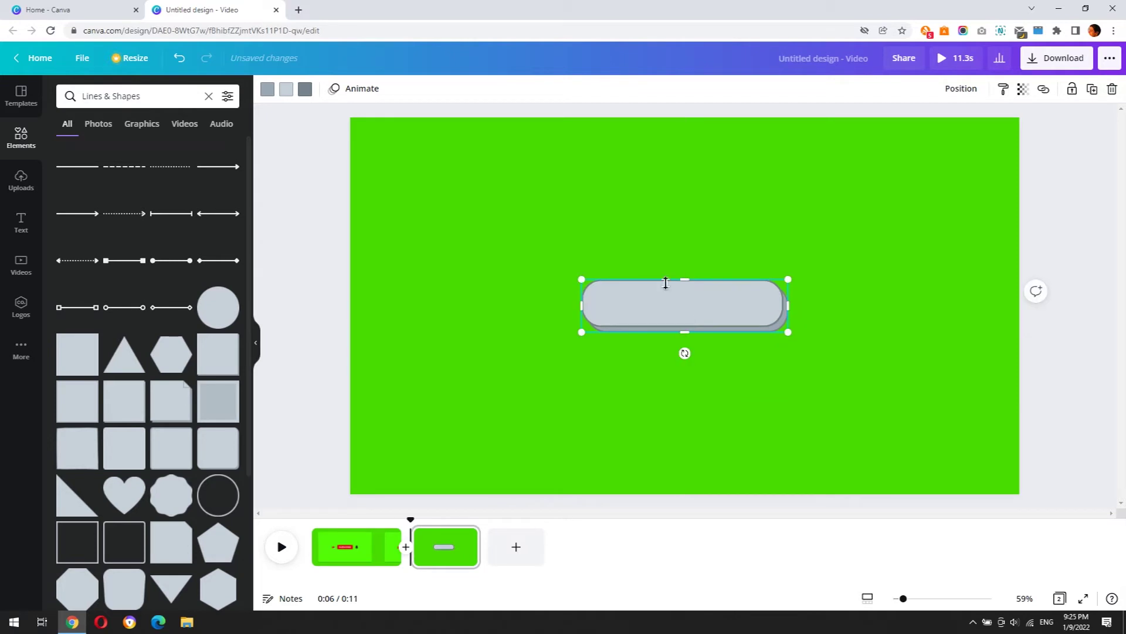
click(603, 238)
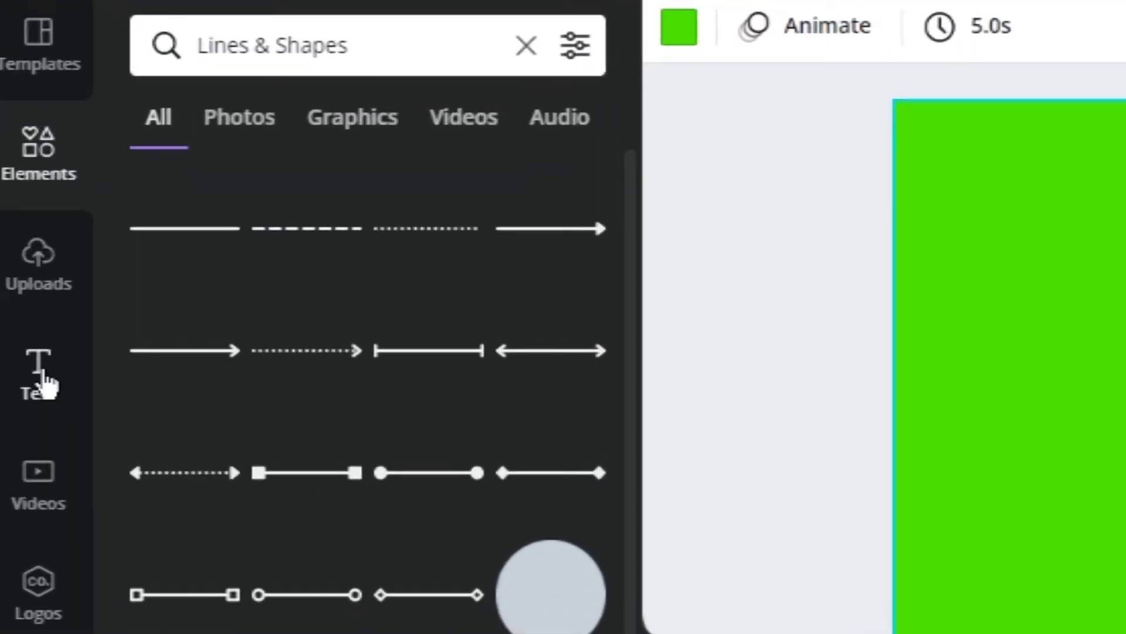
Step: Add a heading text box reading SUBSCRIBE
click(25, 225)
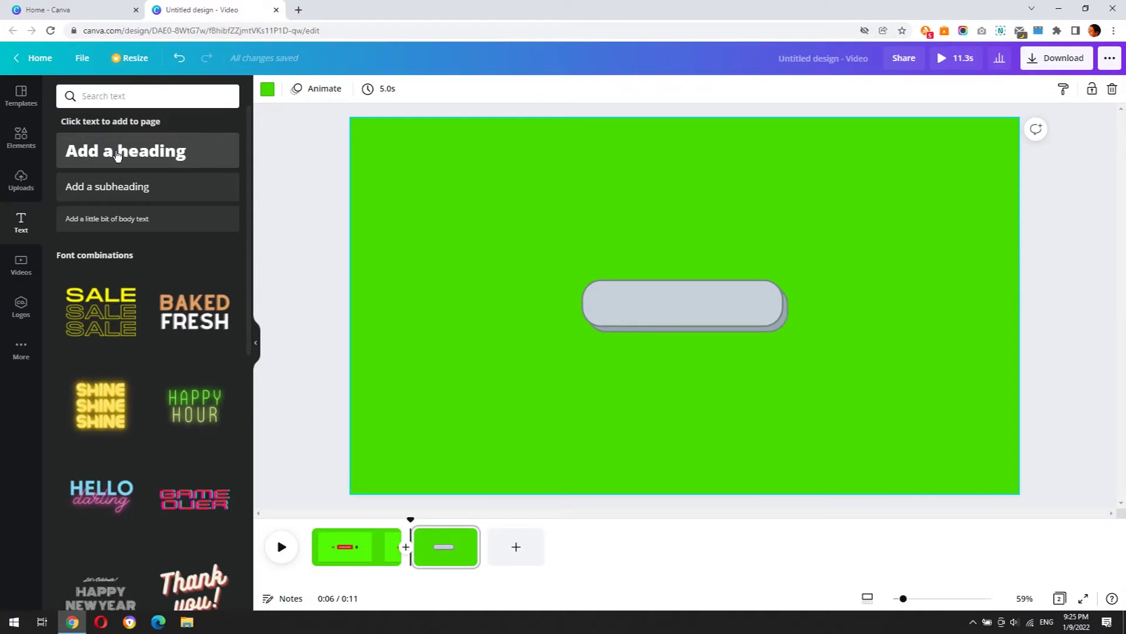
click(118, 153)
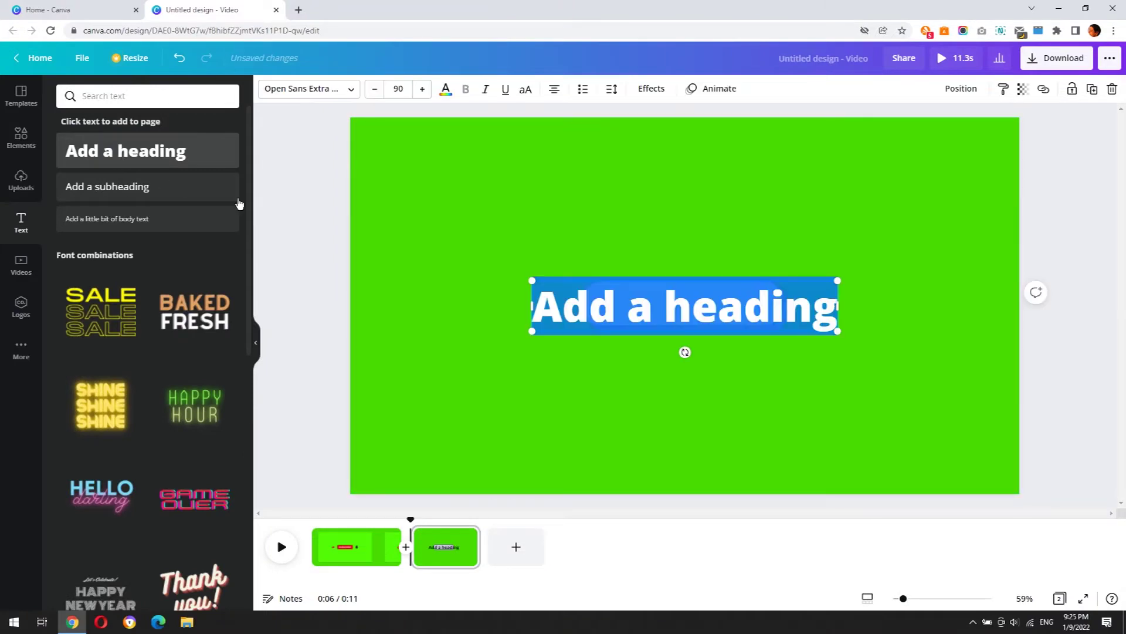
text(SUBSCRIPTI)
key(BackSpace)
key(BackSpace)
key(BackSpace)
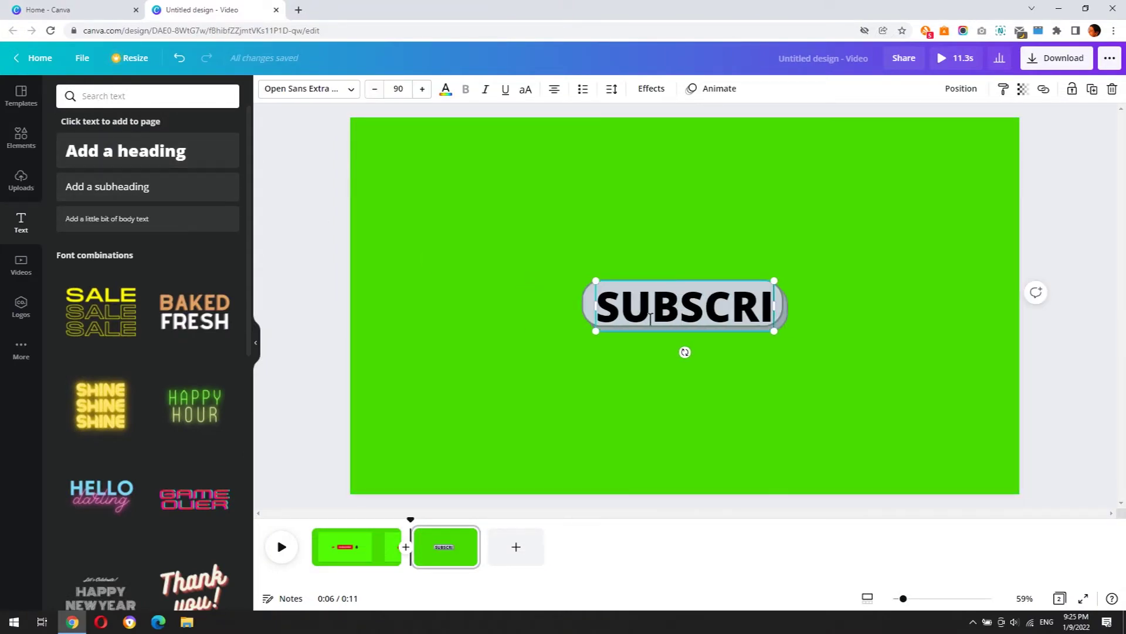
text(BE)
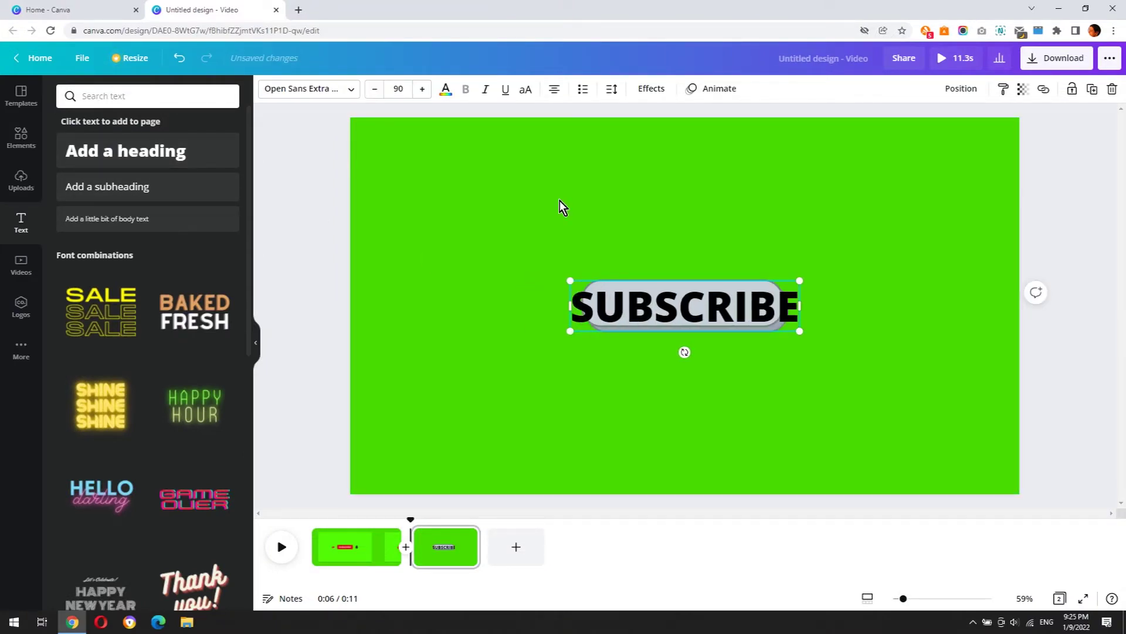
Step: Reduce the SUBSCRIBE font size to 46
click(376, 89)
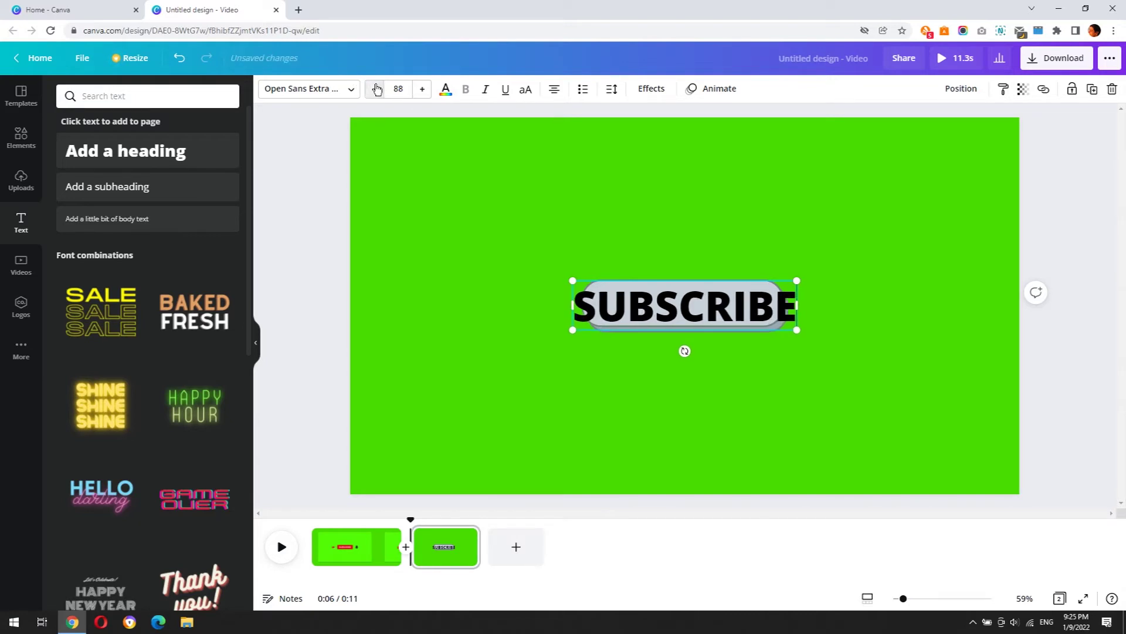
click(376, 88)
click(376, 88)
click(376, 88)
click(377, 89)
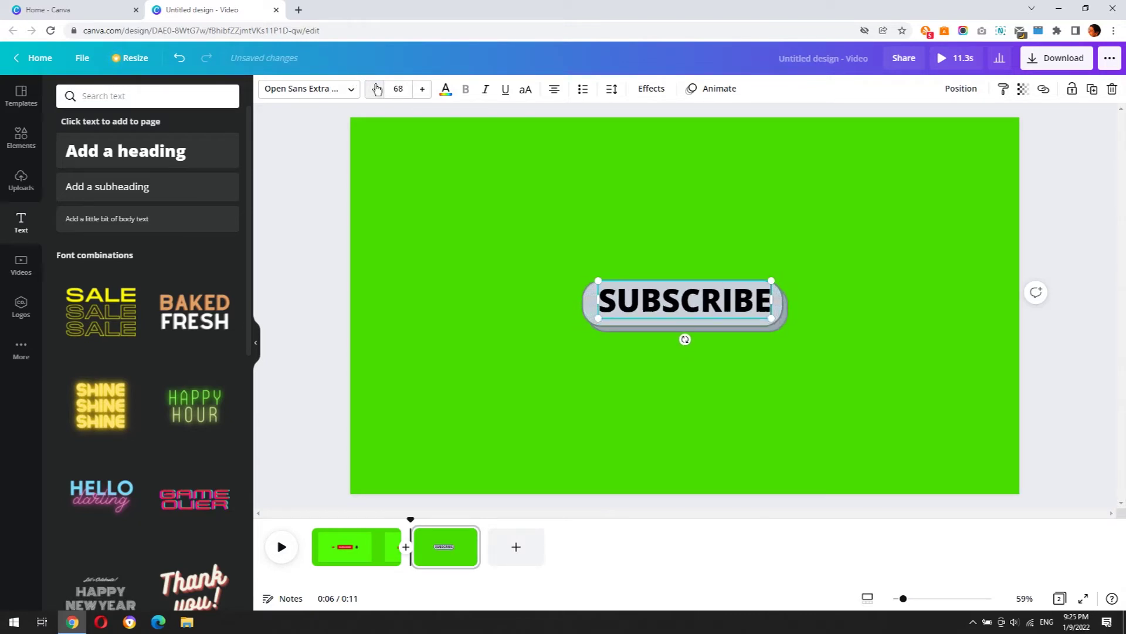
click(377, 89)
click(376, 89)
click(376, 88)
click(377, 89)
click(377, 89)
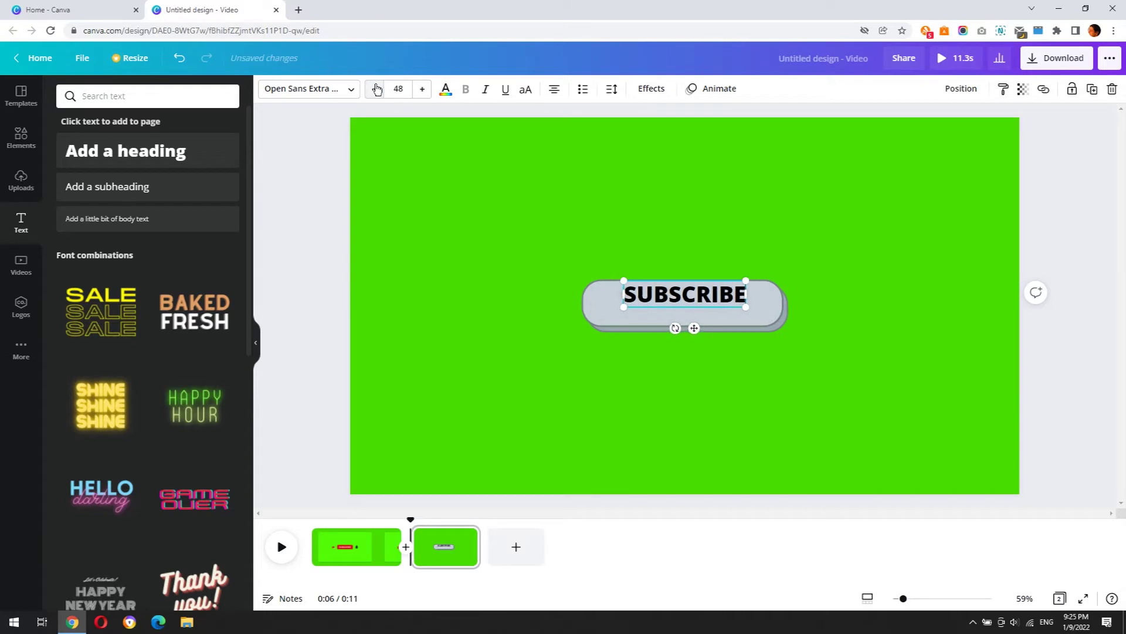
click(377, 88)
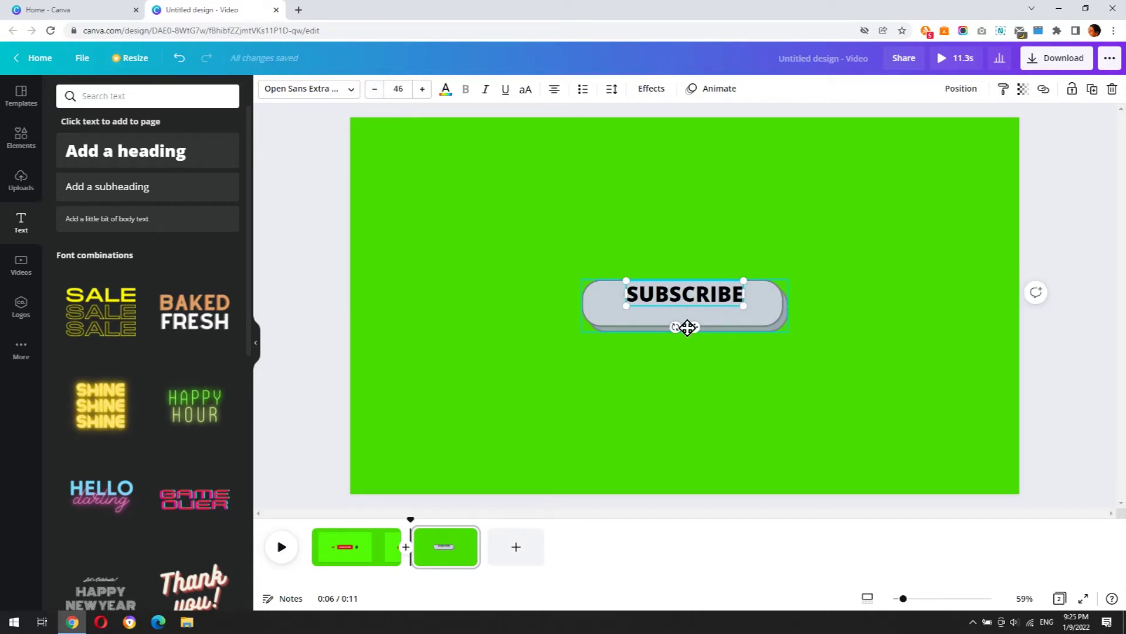
Step: Move SUBSCRIBE onto the left side of the grey pill
drag(683, 330, 661, 329)
click(610, 319)
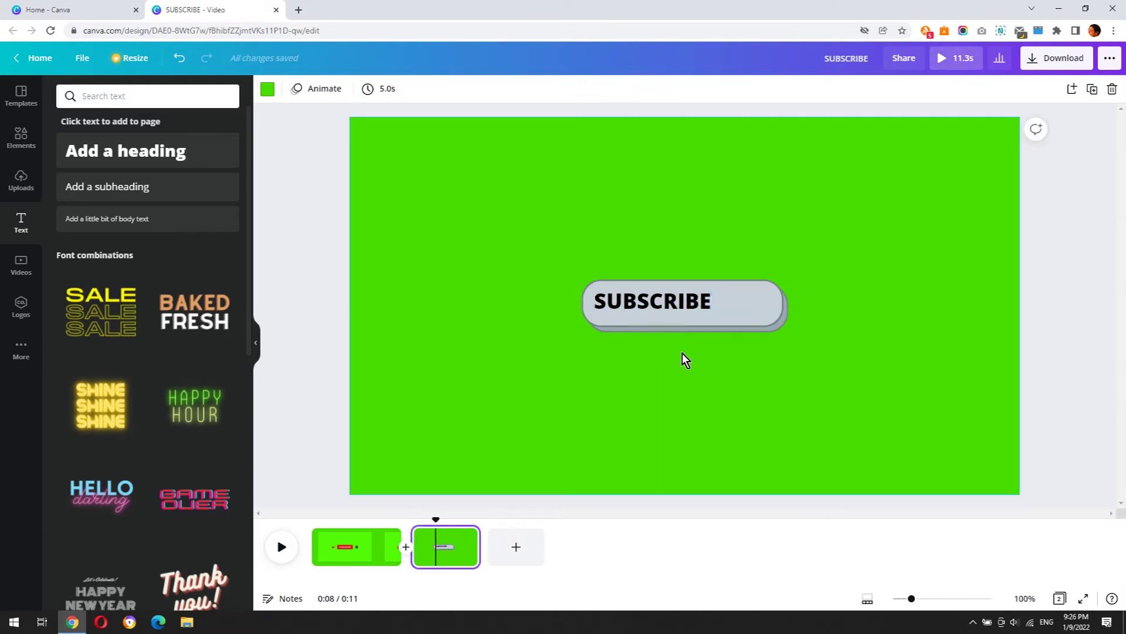
click(737, 319)
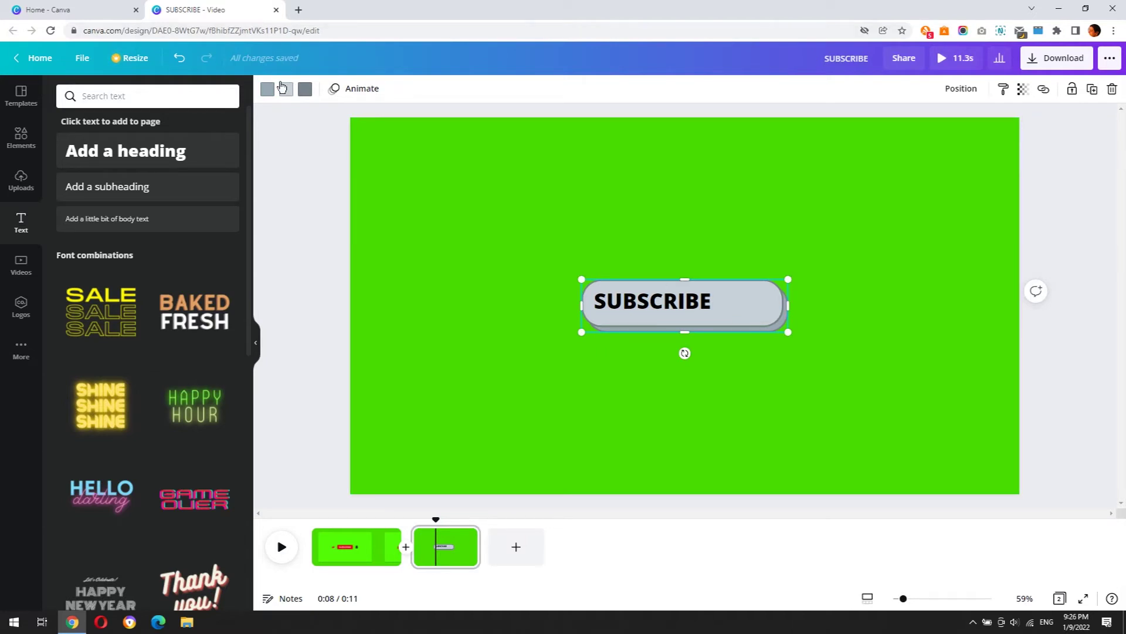
Step: Colour the pill button red with a light grey shadow
click(267, 89)
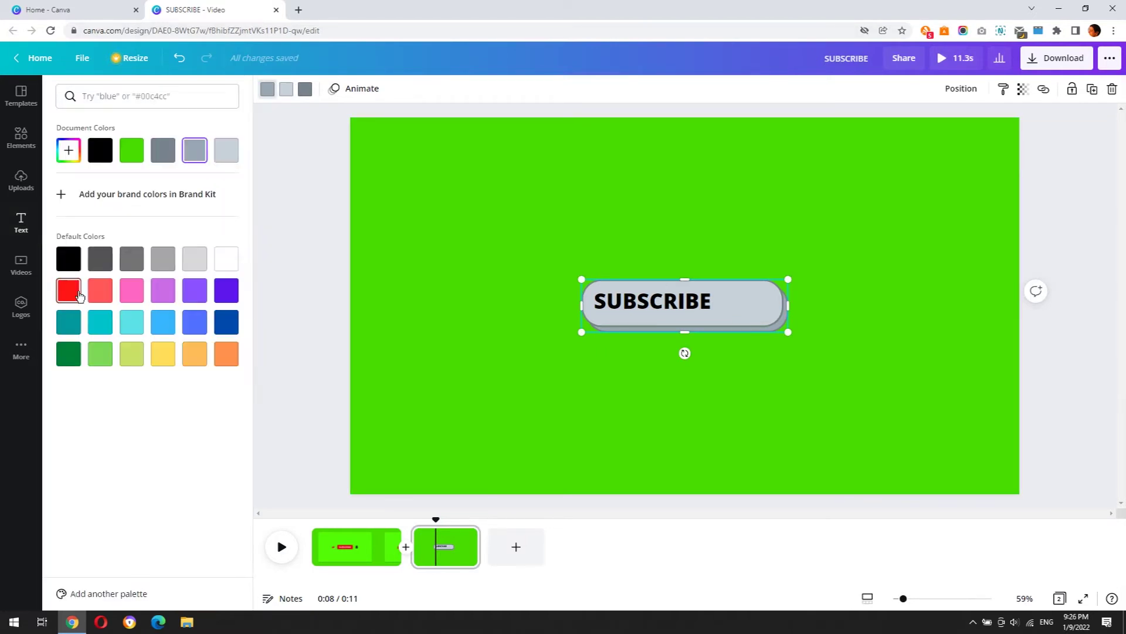
click(68, 290)
click(197, 267)
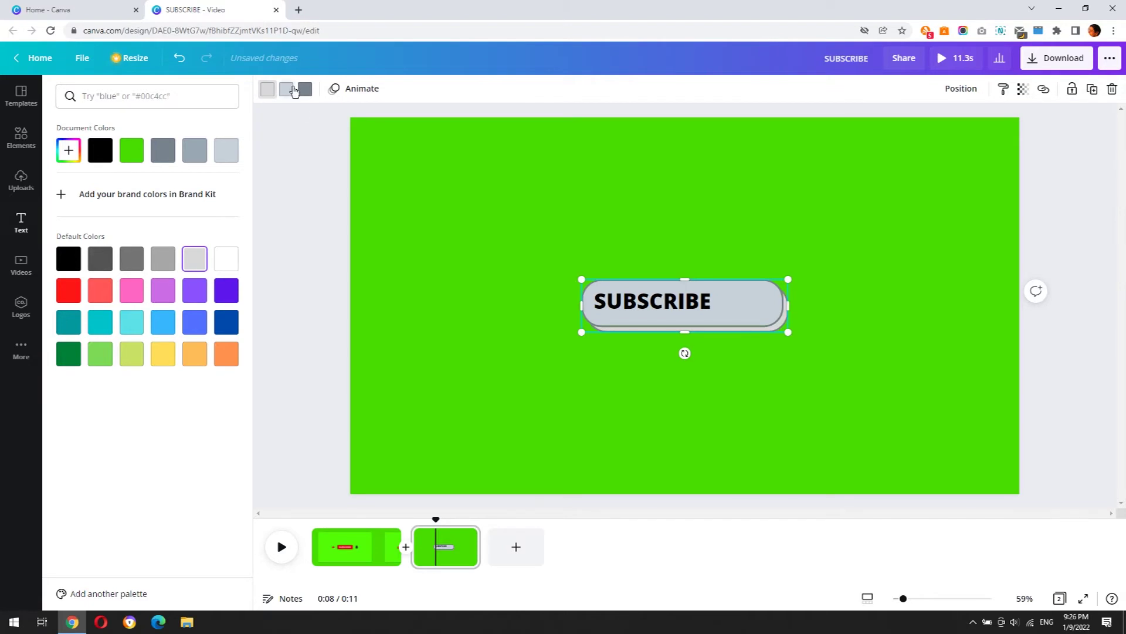
click(286, 89)
click(75, 289)
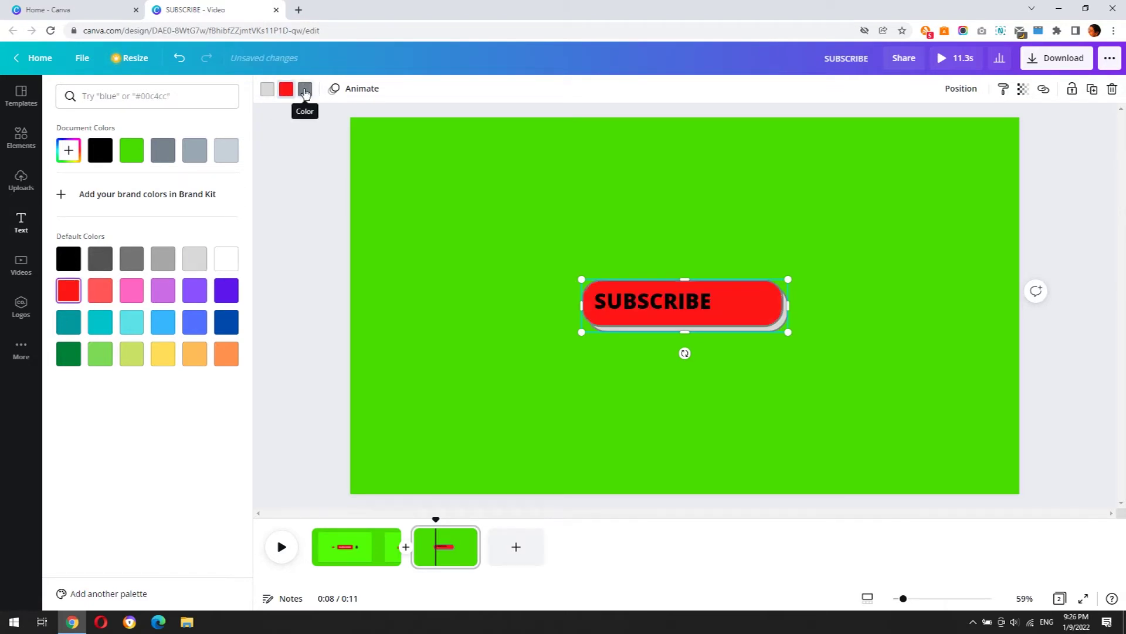
click(80, 287)
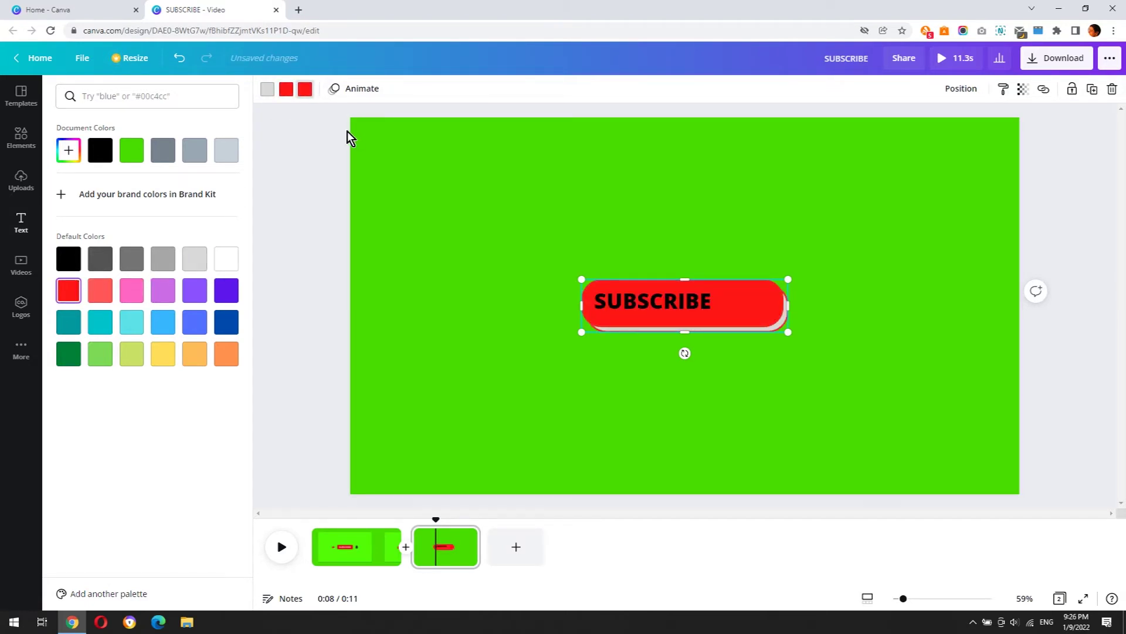
click(195, 259)
Step: Change the SUBSCRIBE text colour to white
click(675, 310)
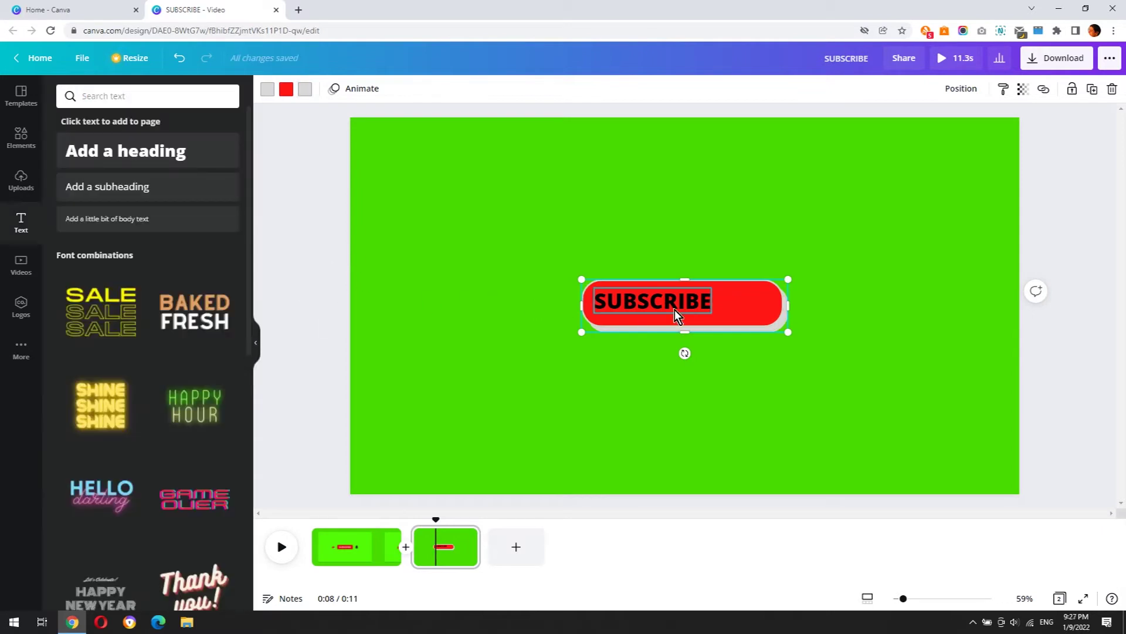
click(667, 311)
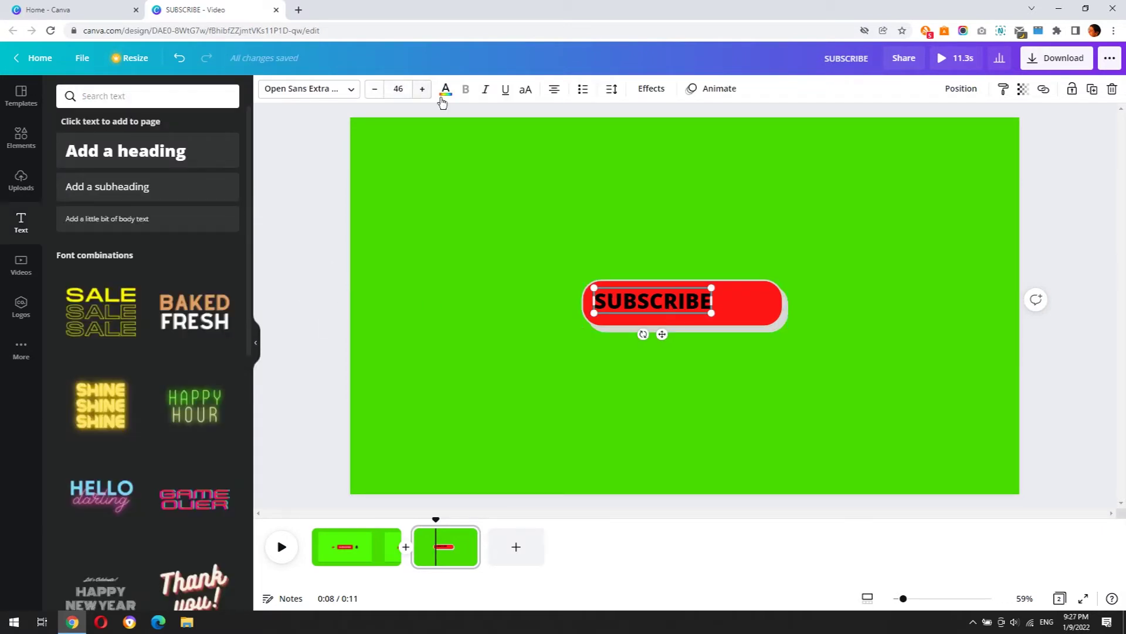
click(446, 91)
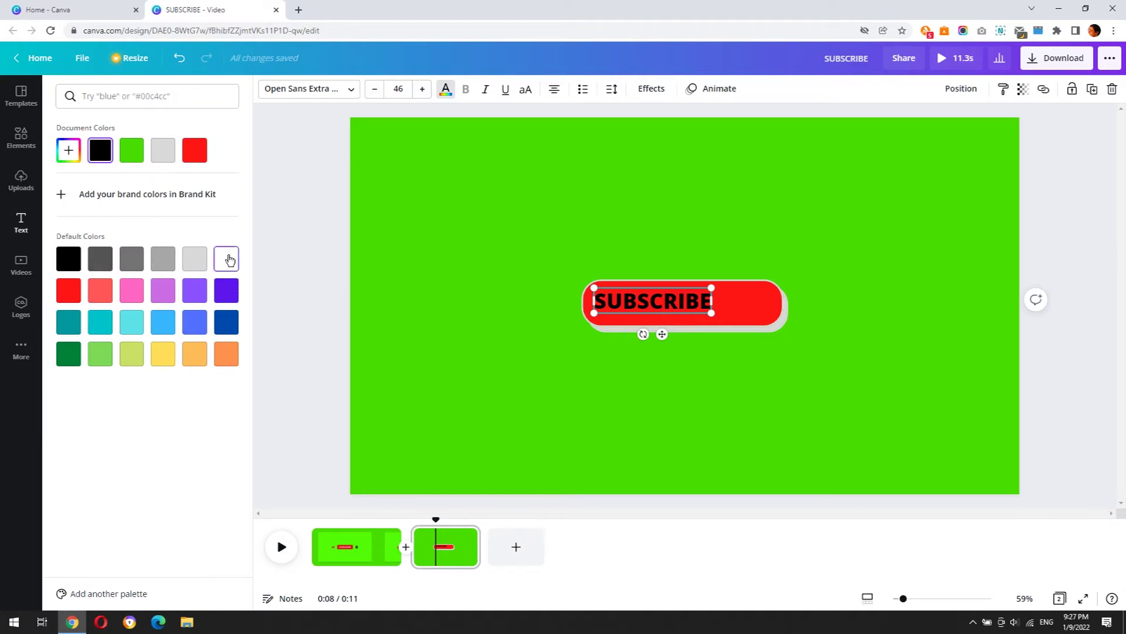
click(227, 258)
click(698, 377)
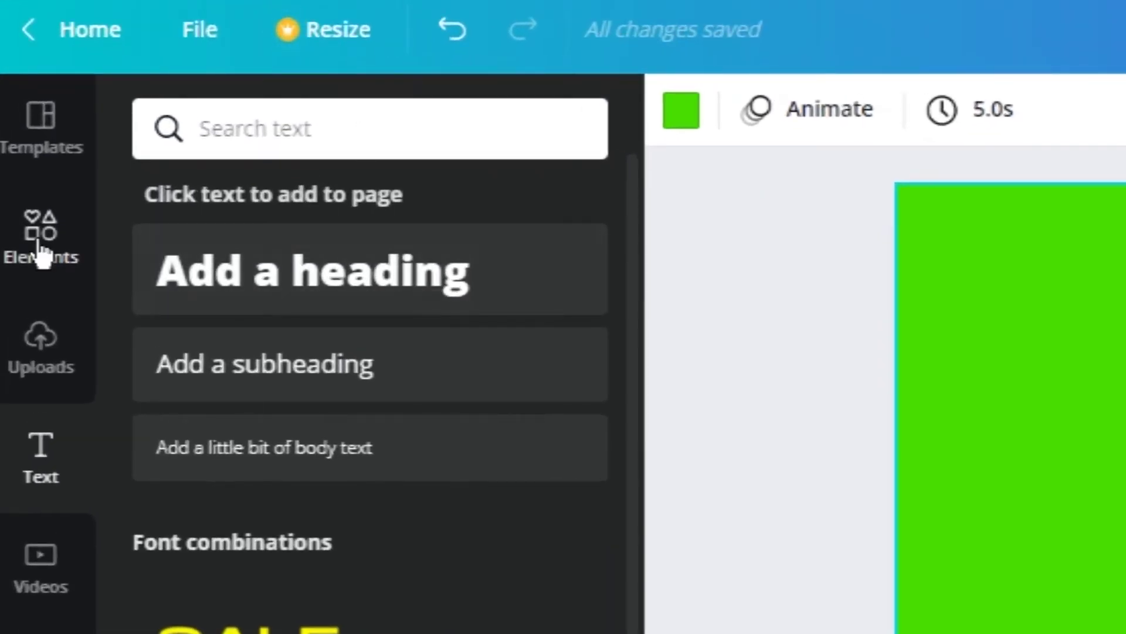
Step: Search Elements for 'bell animated' and filter the results to Graphics
click(42, 254)
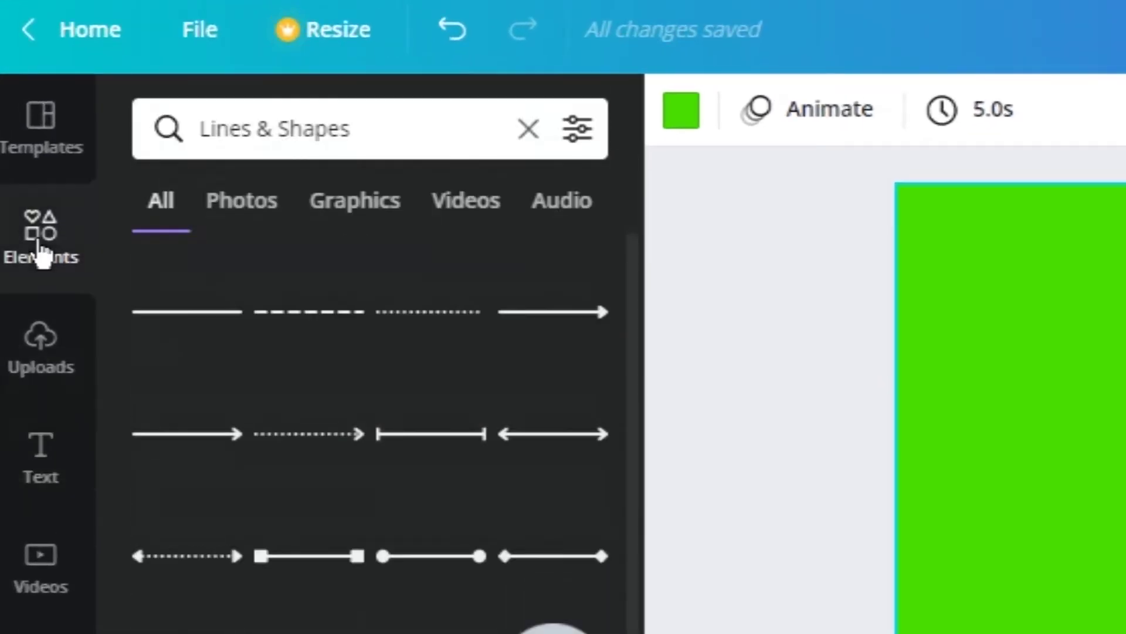
click(340, 132)
drag(374, 130, 147, 125)
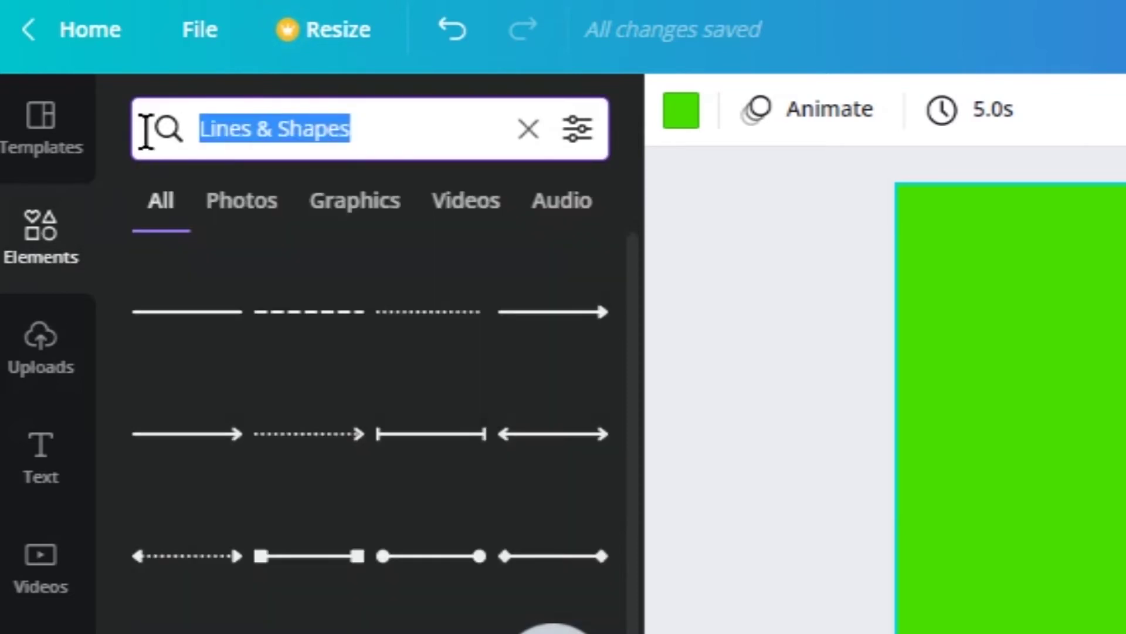
text(bell)
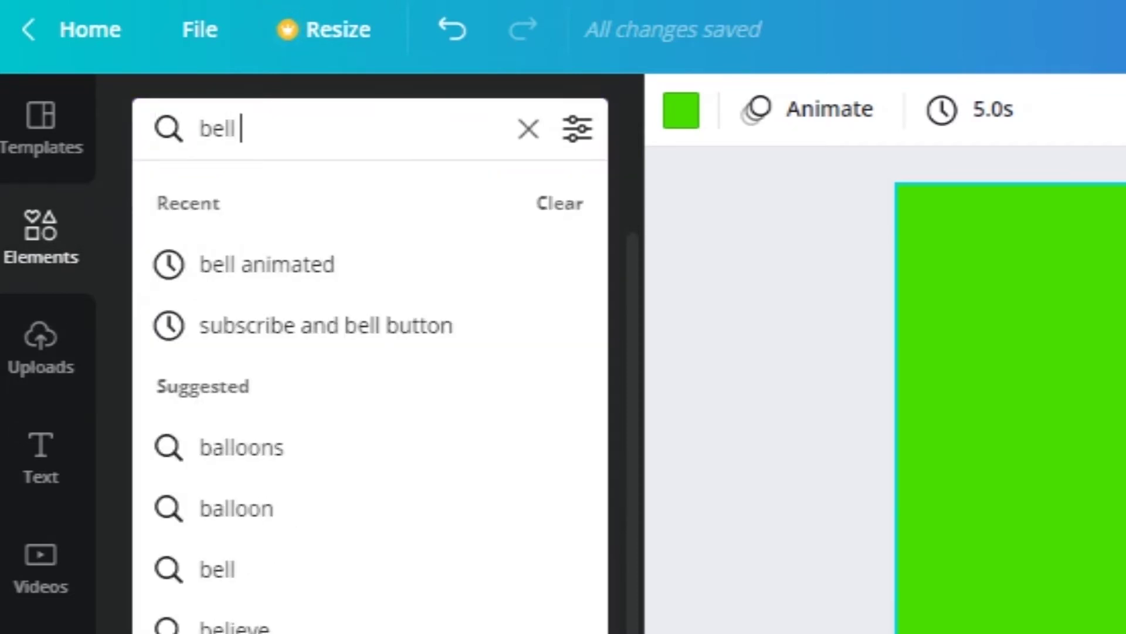
text( anima)
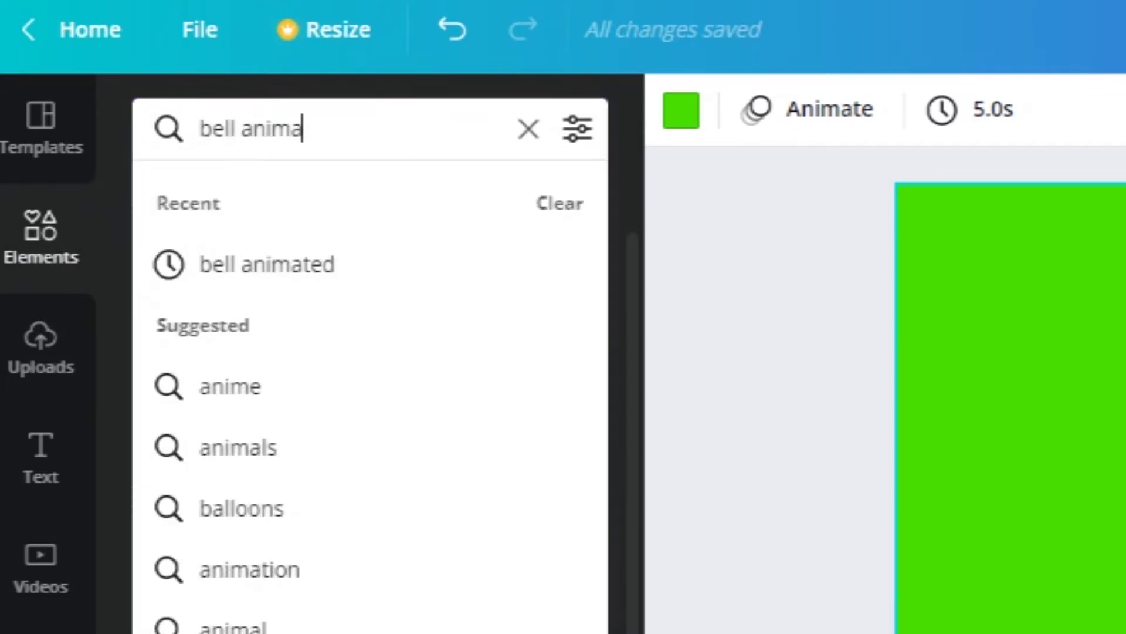
text(ted)
key(Return)
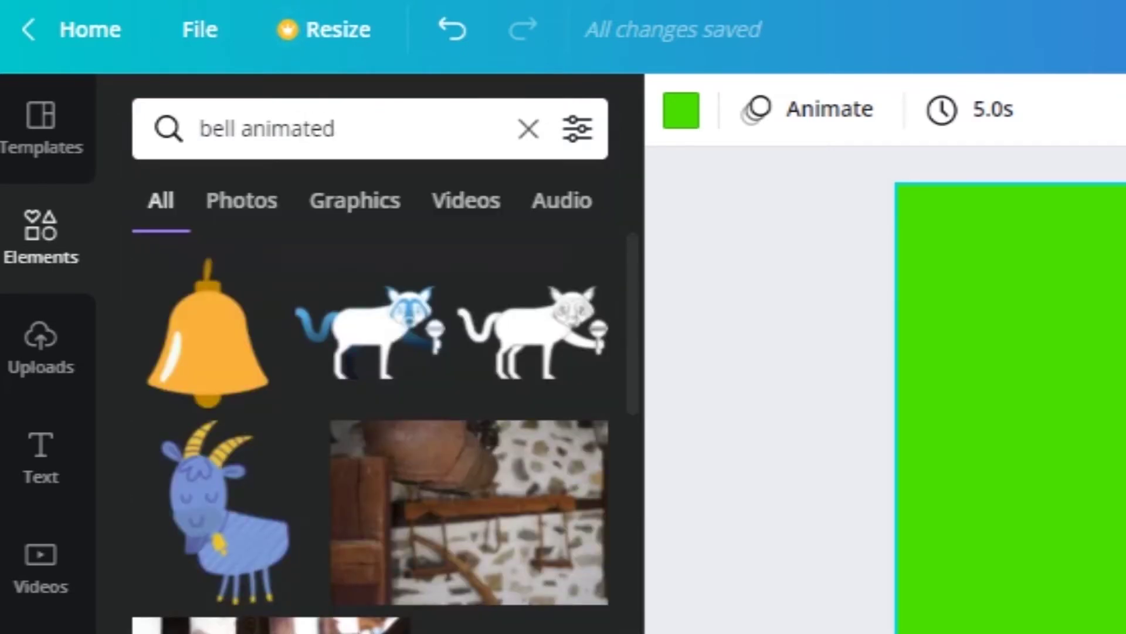
click(377, 211)
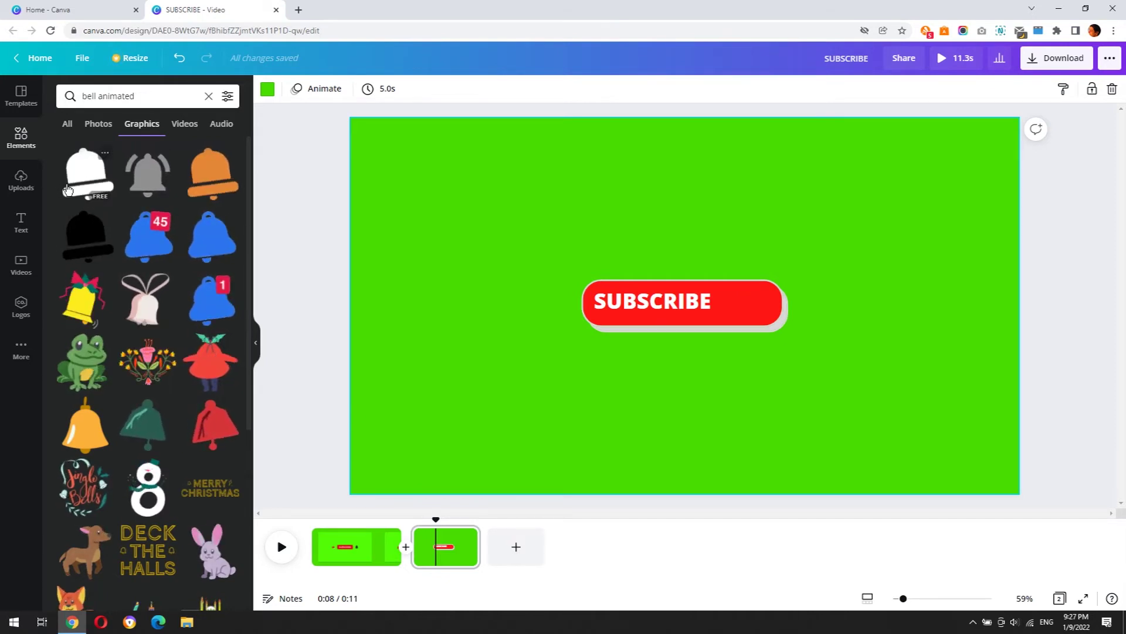
Step: Shrink a white bell onto the button's right end and nudge SUBSCRIBE beside it
drag(75, 178, 663, 227)
drag(639, 189, 743, 307)
click(651, 299)
mouse_move(652, 299)
mouse_down()
mouse_move(669, 322)
mouse_move(661, 299)
mouse_up()
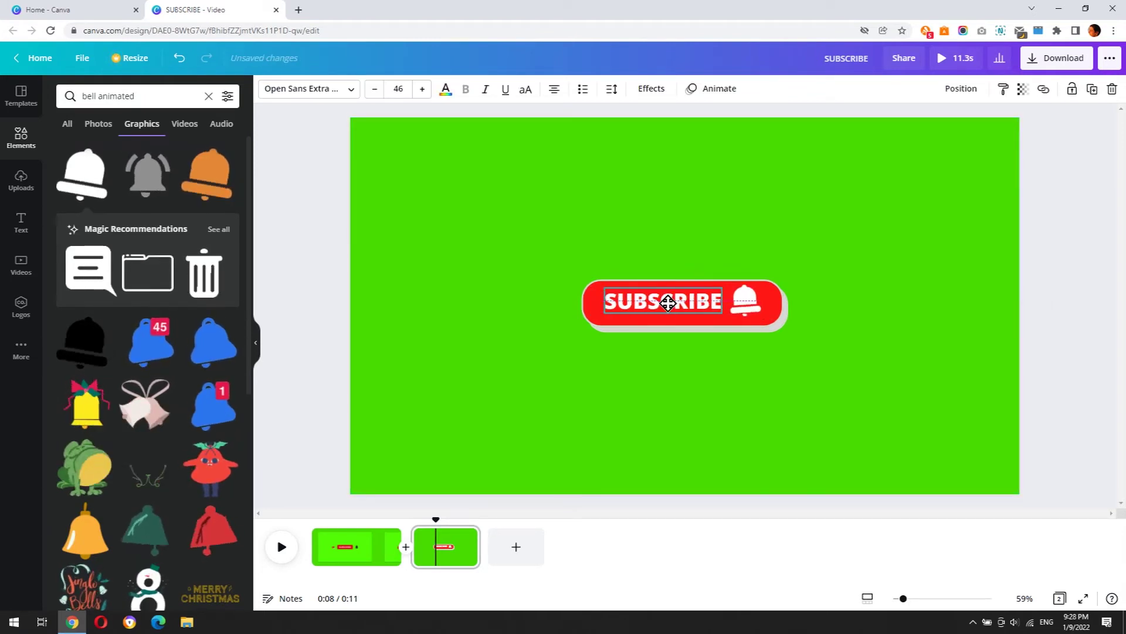
click(714, 348)
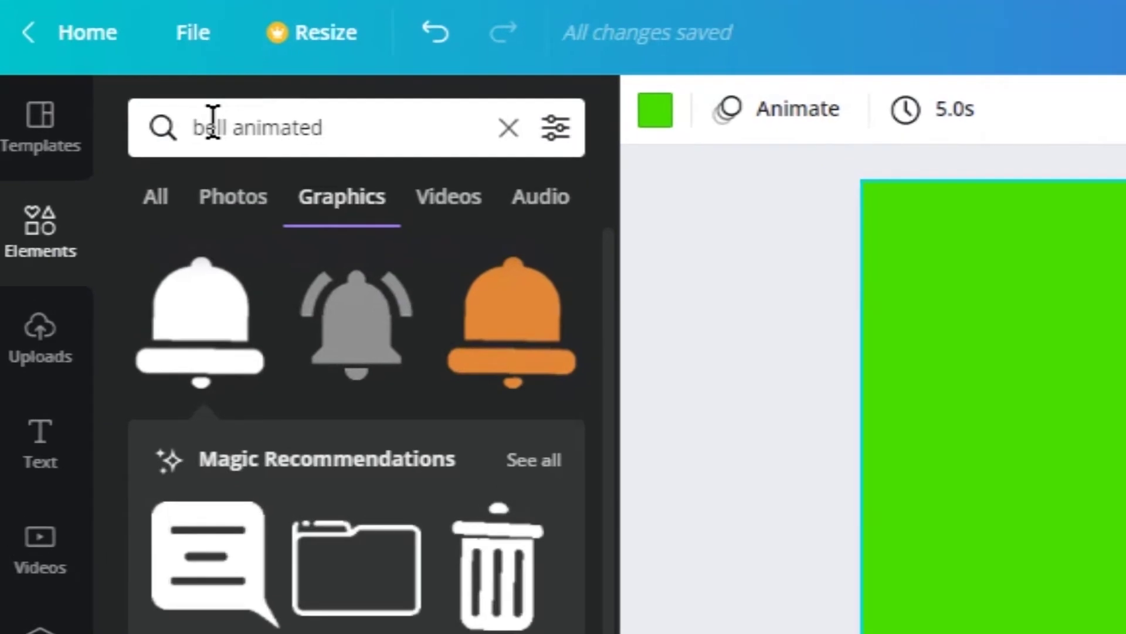
Step: Change the Elements search to 'click animated'
drag(136, 111, 160, 111)
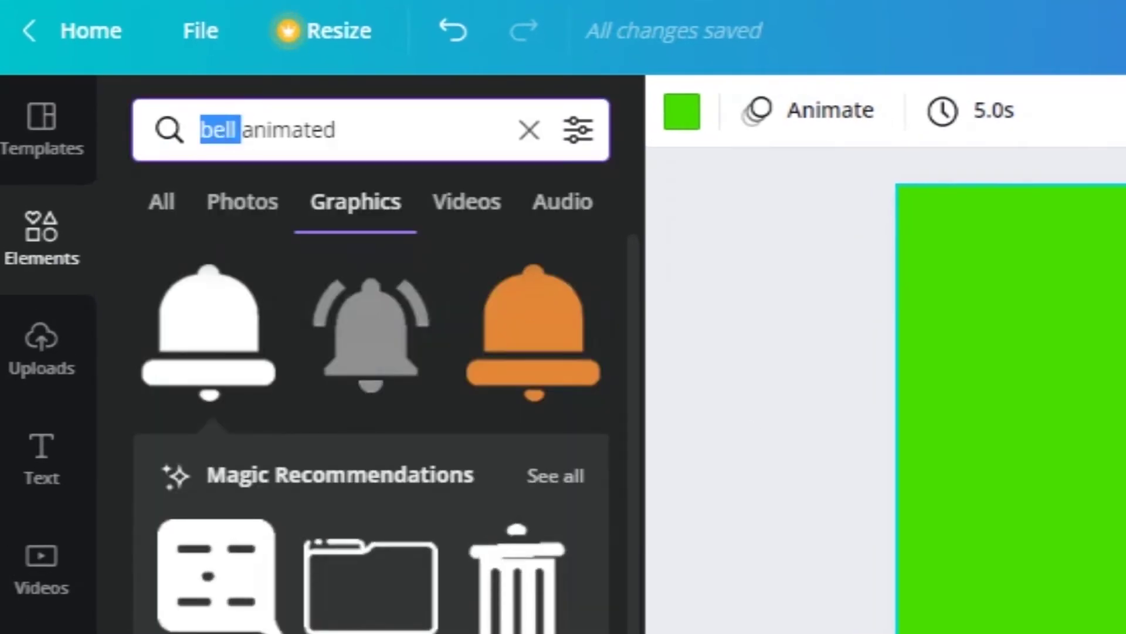
text(cli)
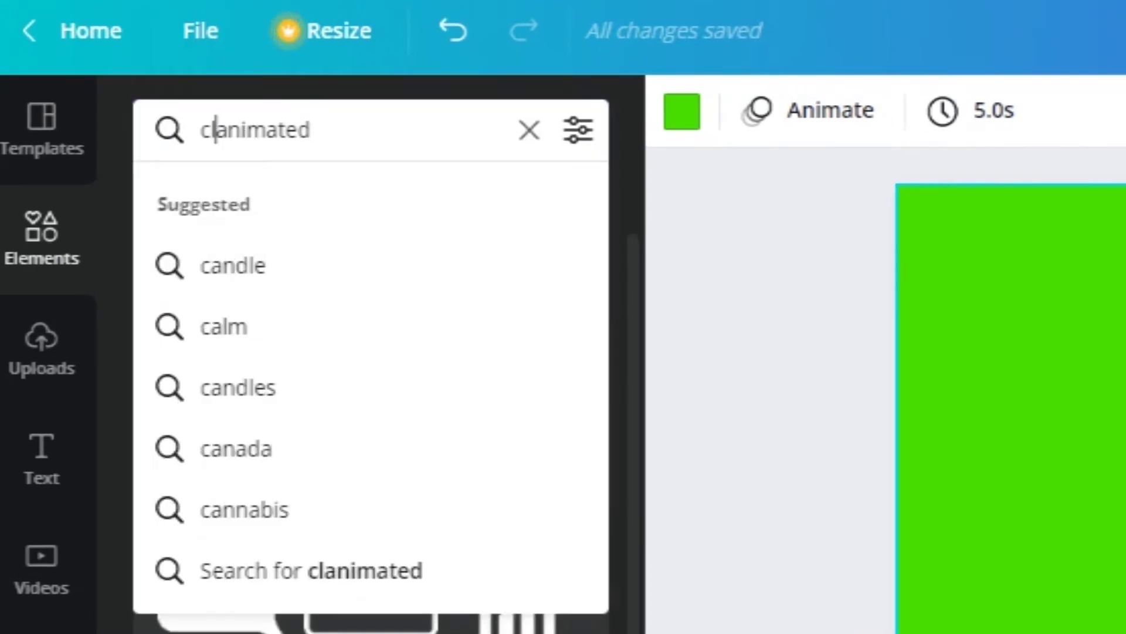
text(ck)
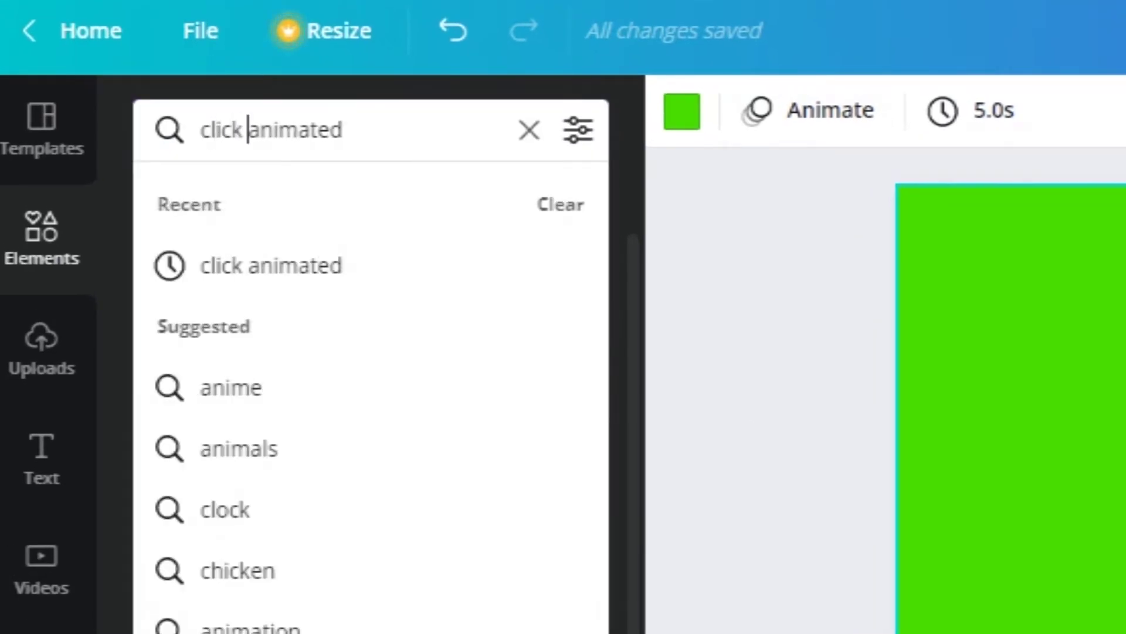
key(Return)
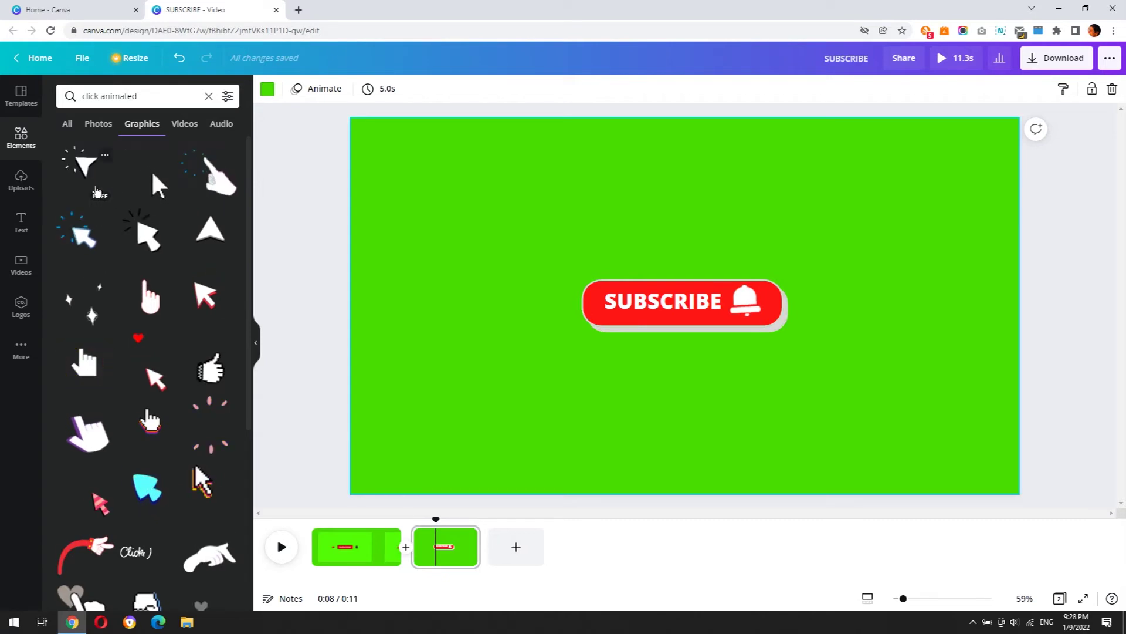
Step: Shrink the pointing-hand graphic and place it at the button's lower right by the bell
drag(215, 197, 698, 337)
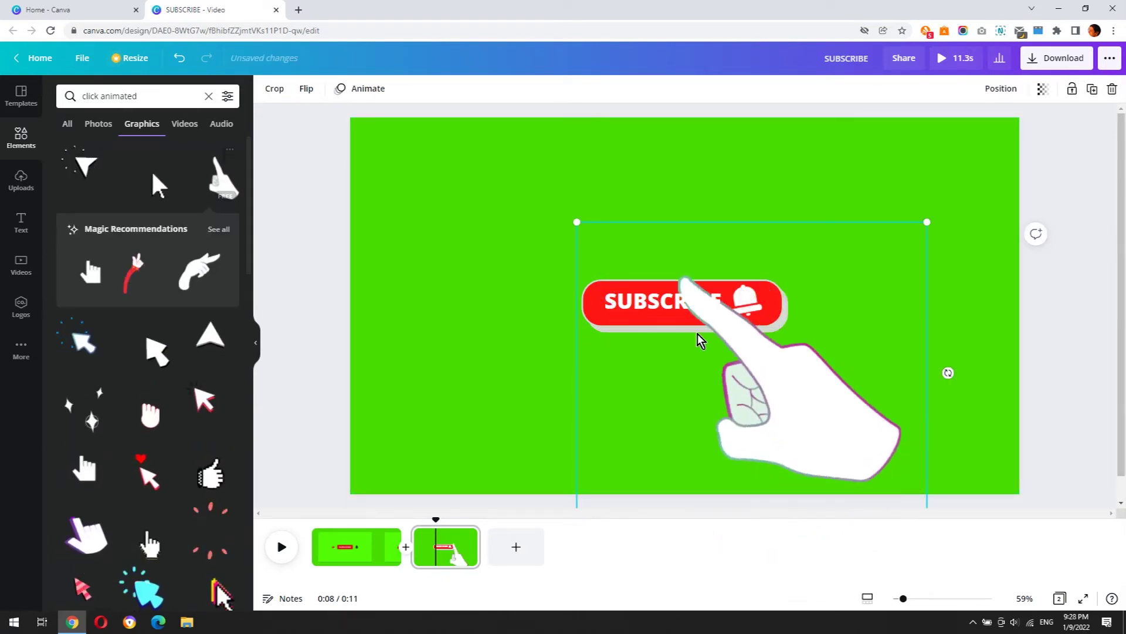
drag(524, 139, 777, 335)
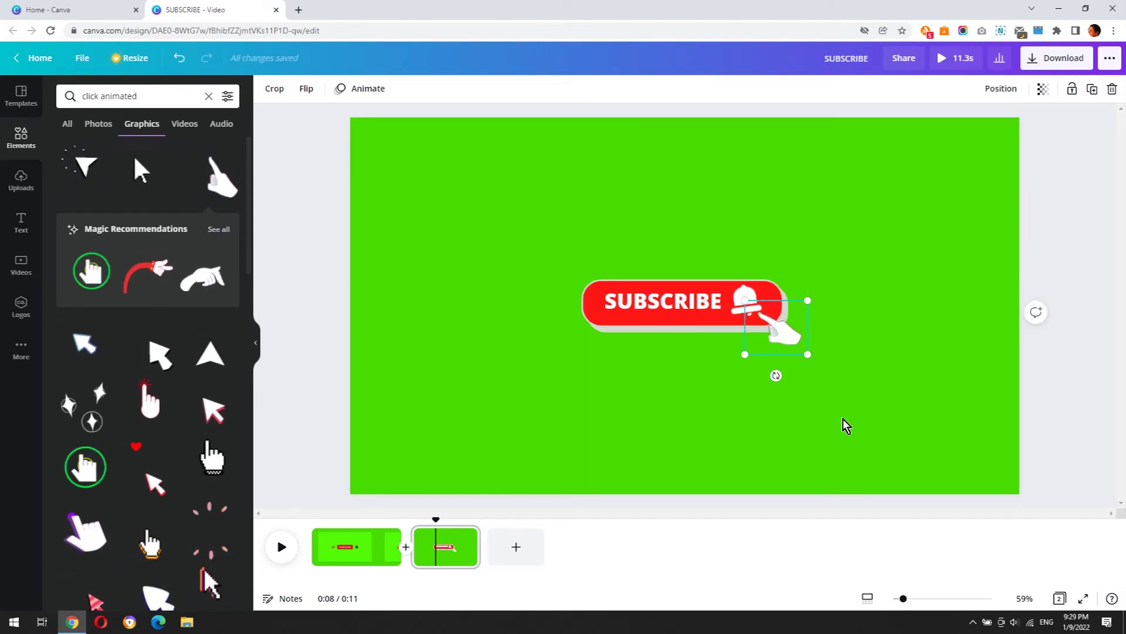
click(864, 407)
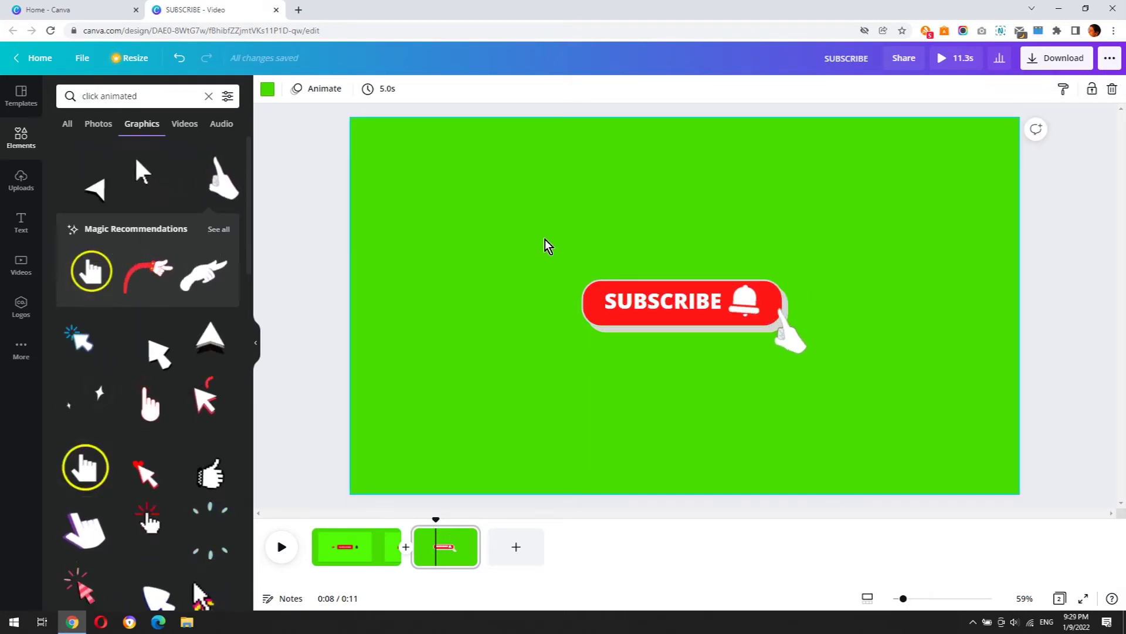
Step: Group the SUBSCRIBE button's pieces and send the group backward behind the pointing hand
drag(546, 241, 745, 337)
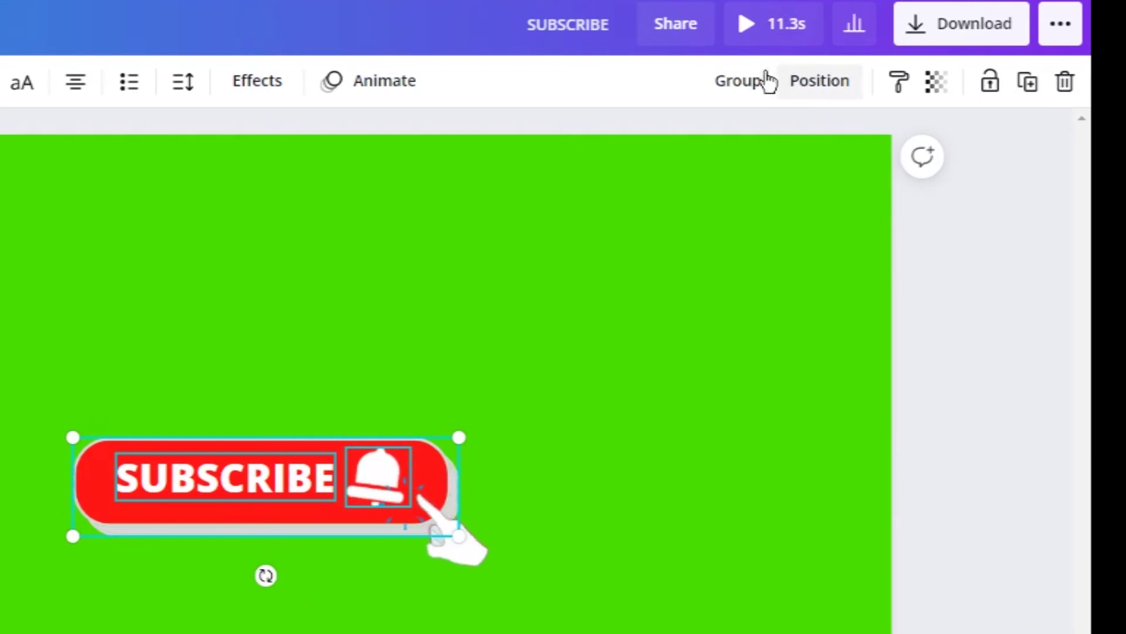
click(899, 87)
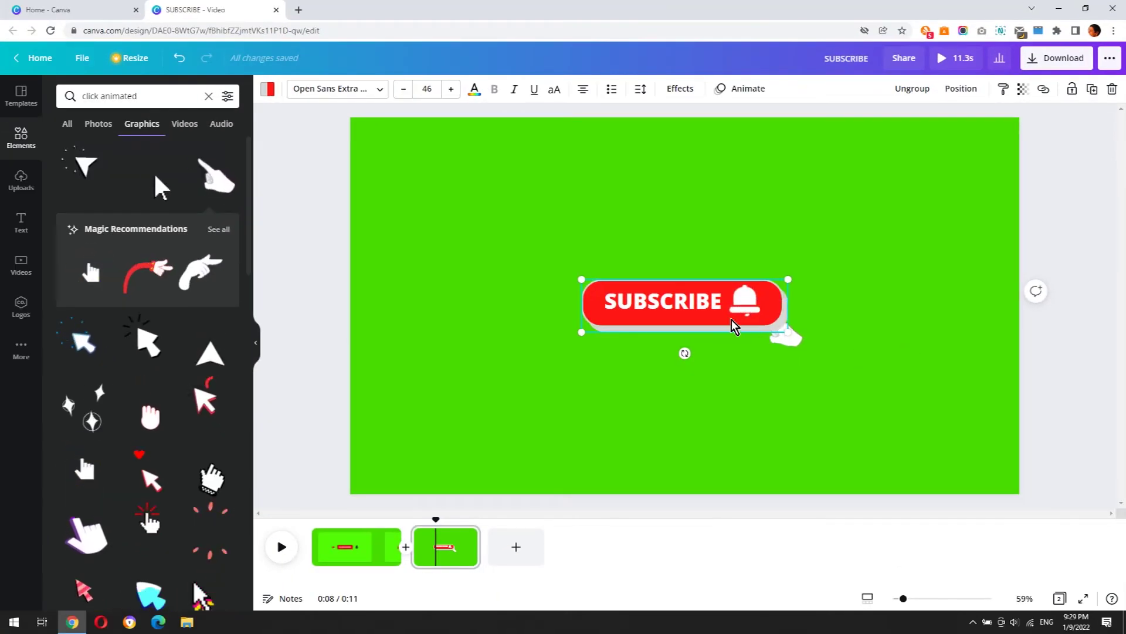
right_click(726, 322)
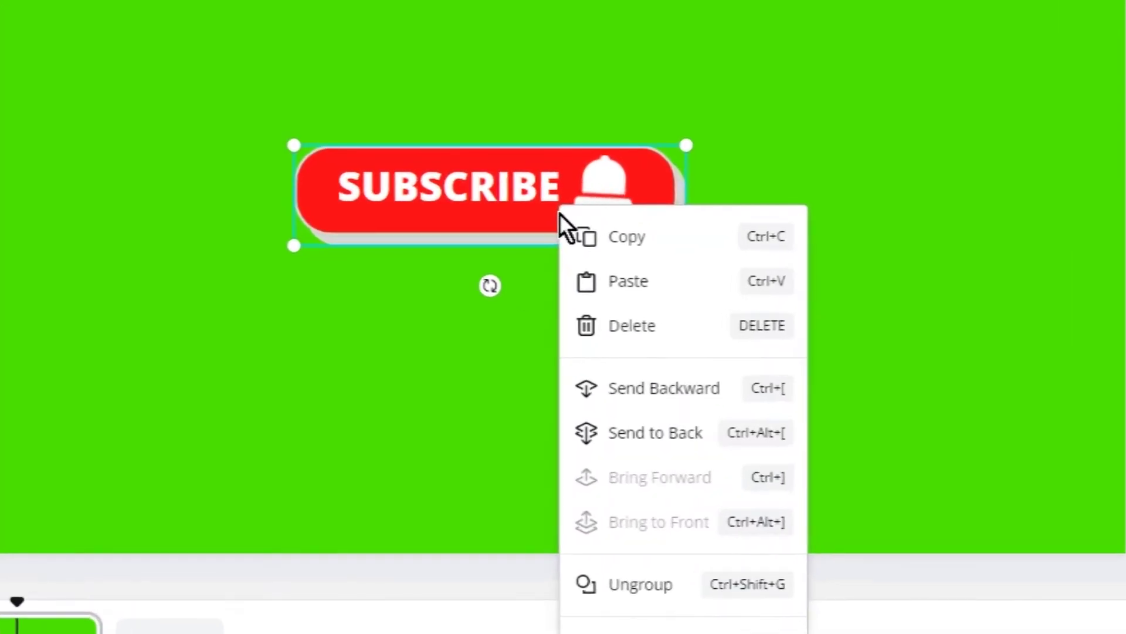
click(692, 406)
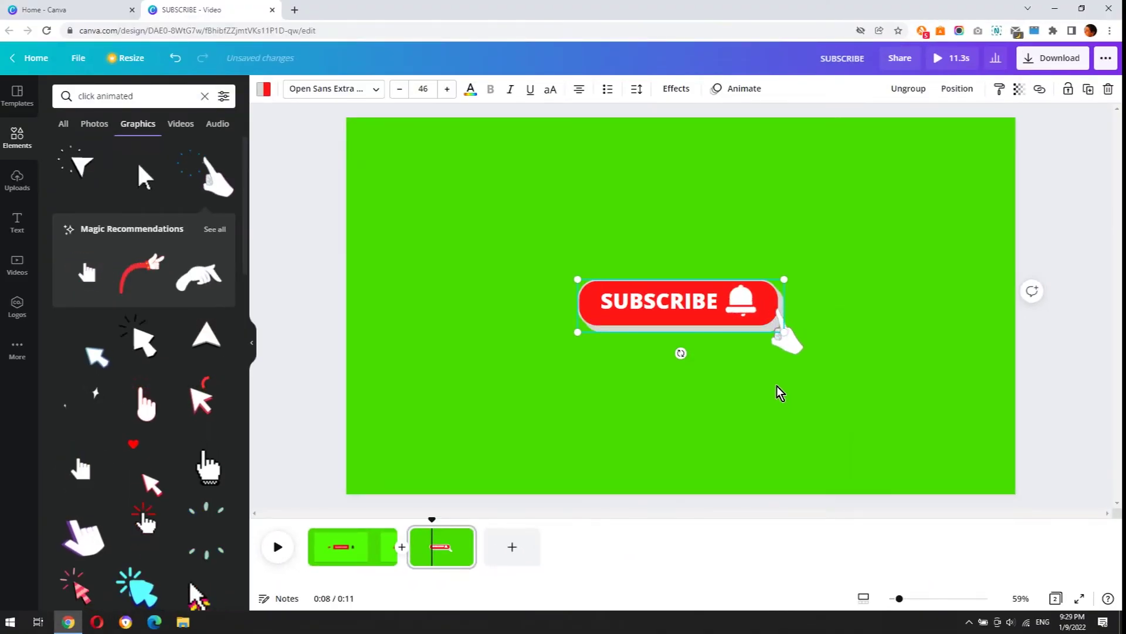
click(479, 197)
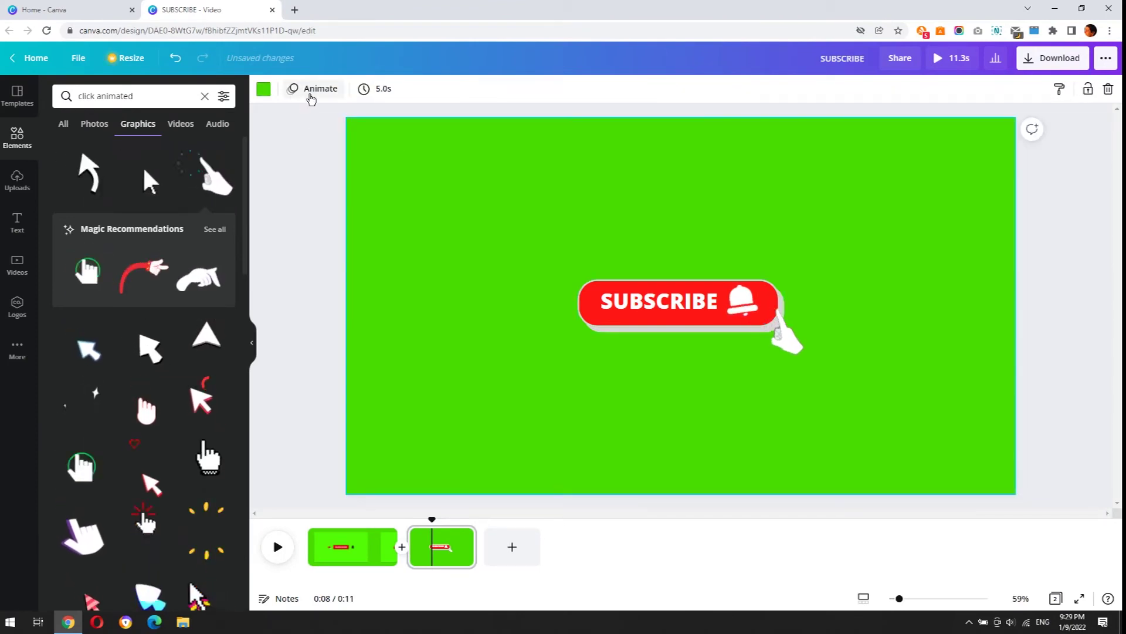
Step: Apply the Pop scale animation to page 2, briefly checking page 1 in the timeline
click(311, 91)
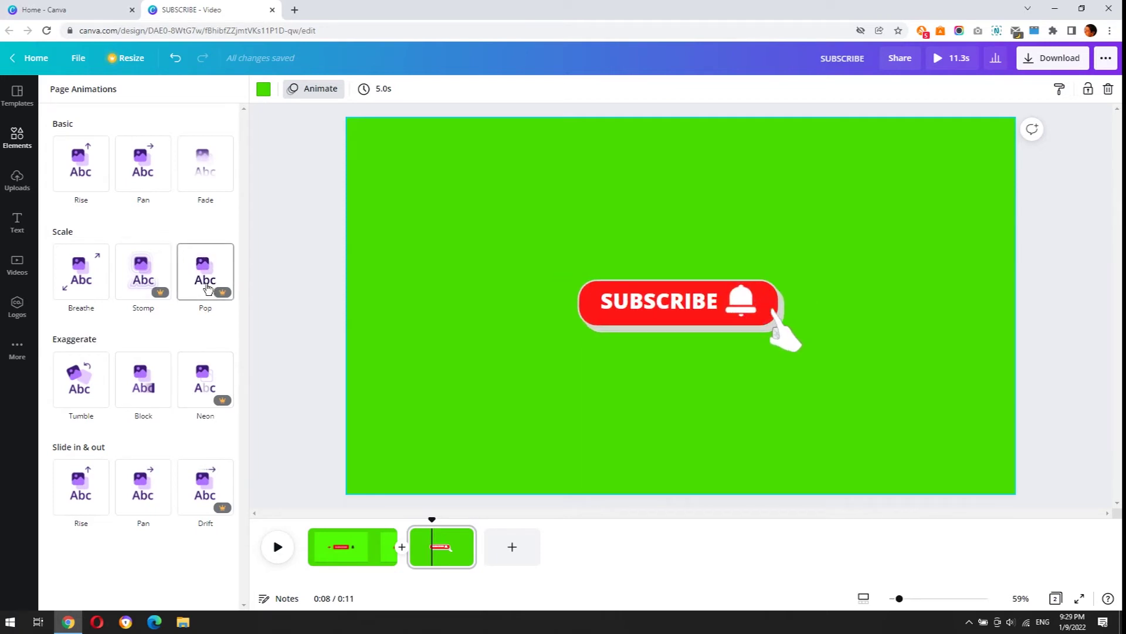
click(206, 286)
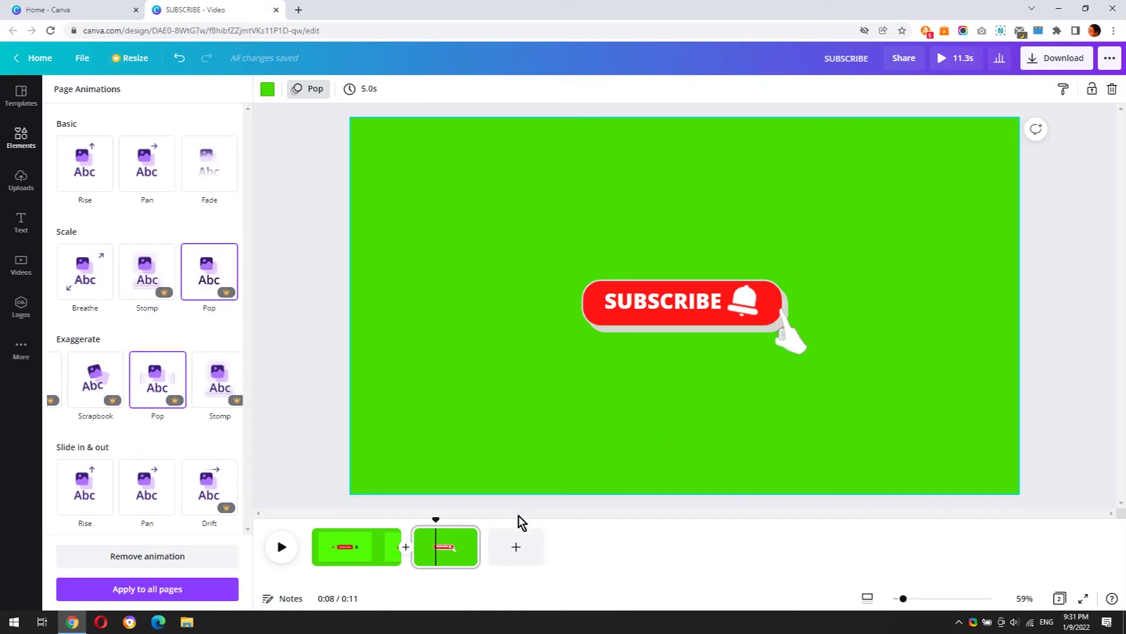
click(355, 548)
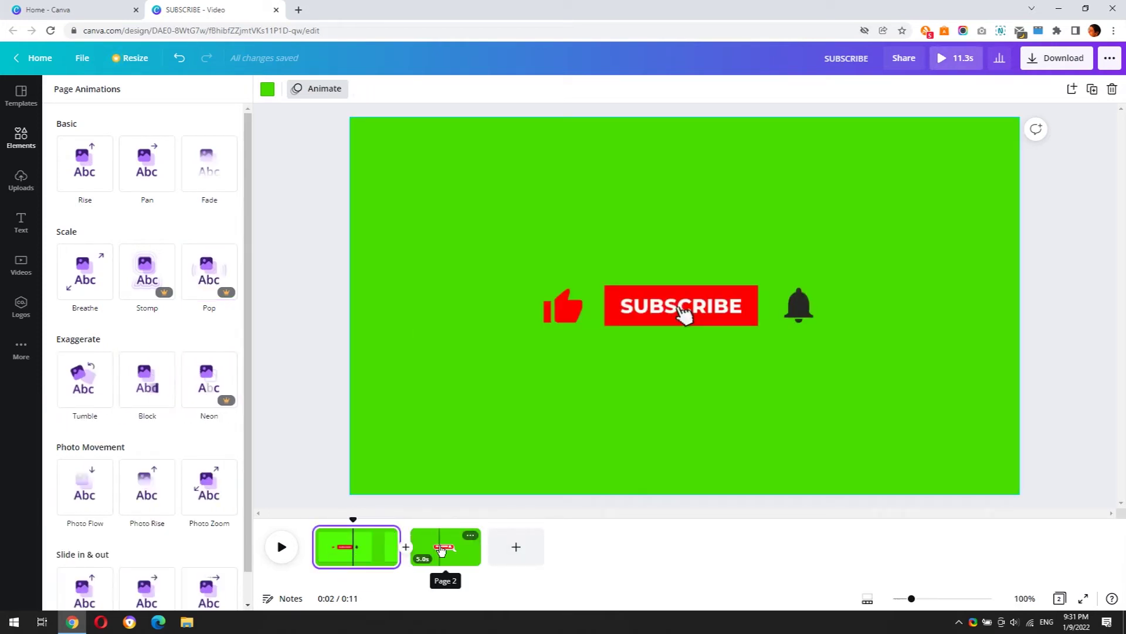
click(442, 549)
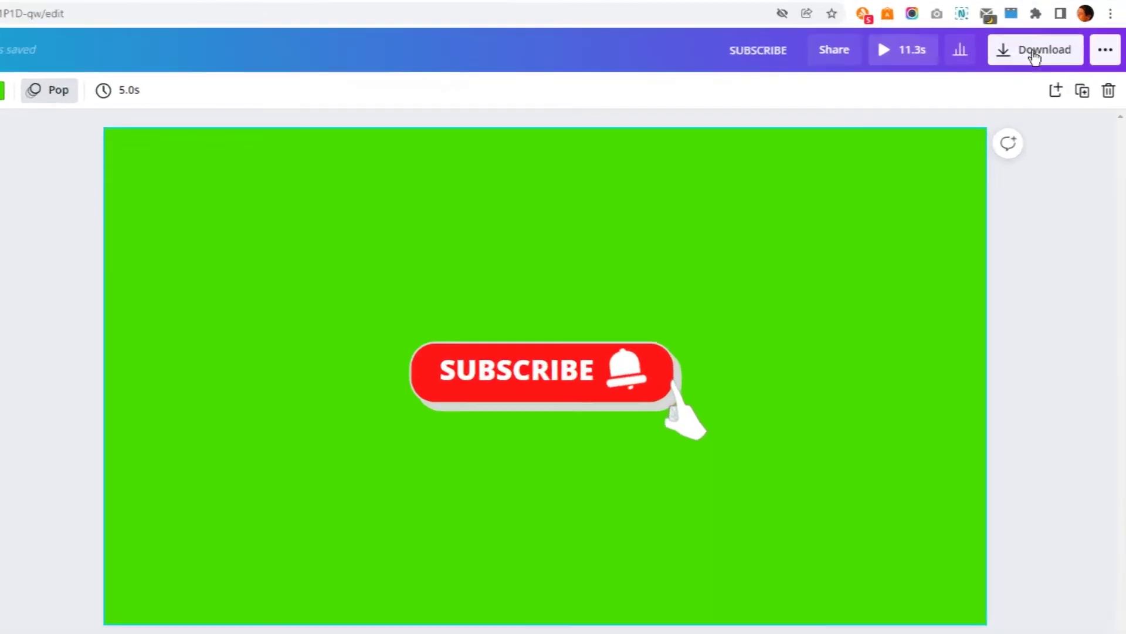
Step: Download only Page 1 as an MP4 video, SUBSCRIBE.mp4
click(1056, 61)
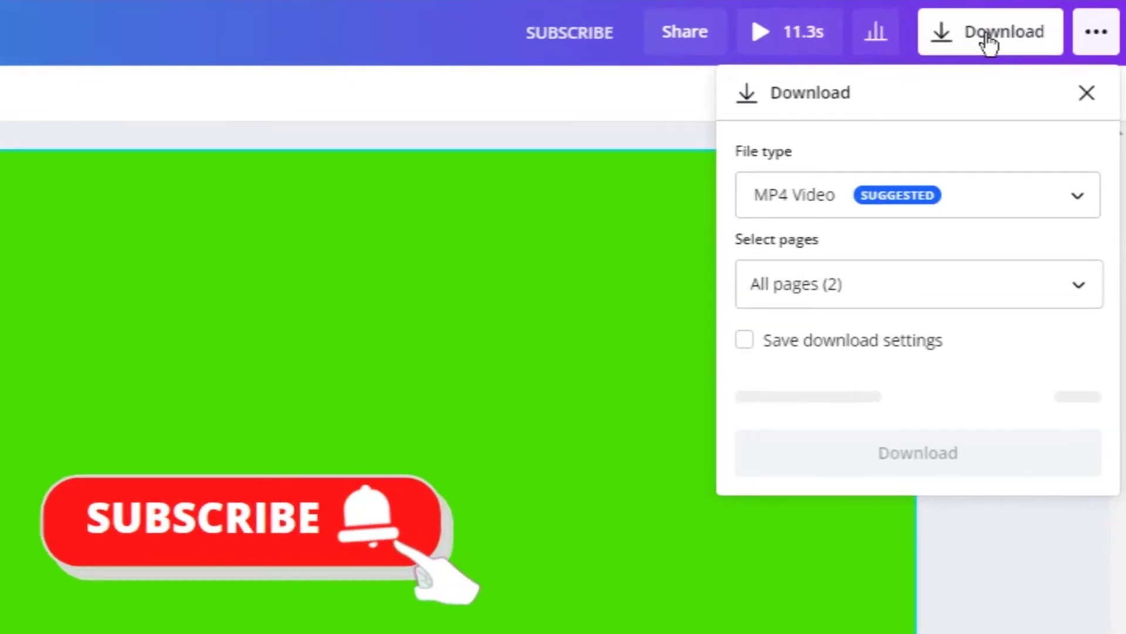
click(970, 270)
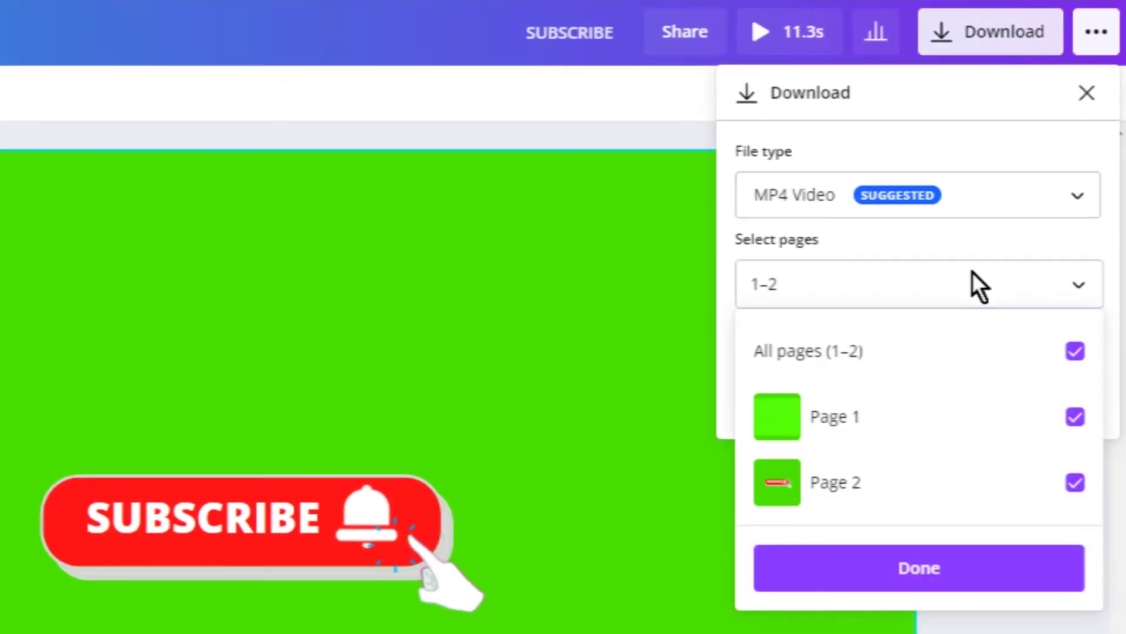
click(1075, 351)
click(1075, 416)
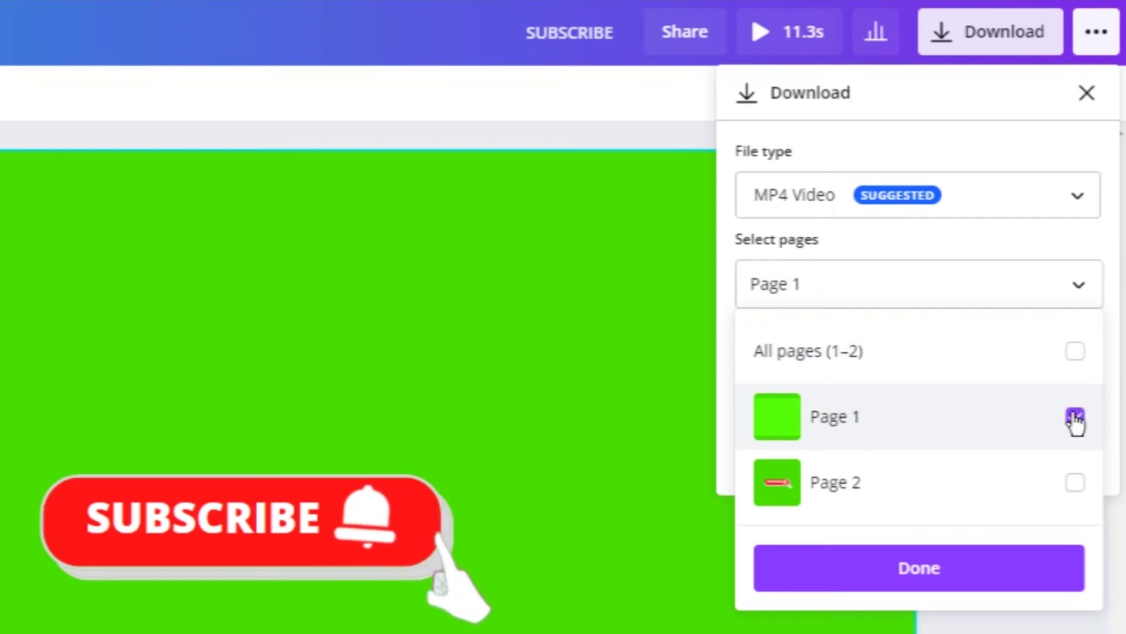
click(943, 566)
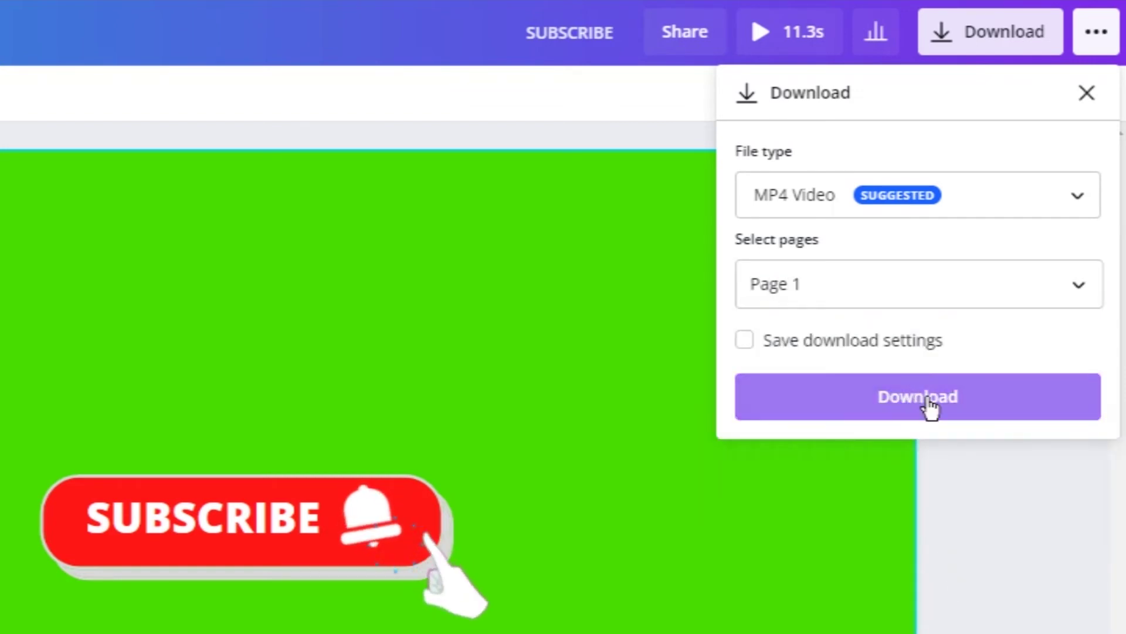
click(932, 405)
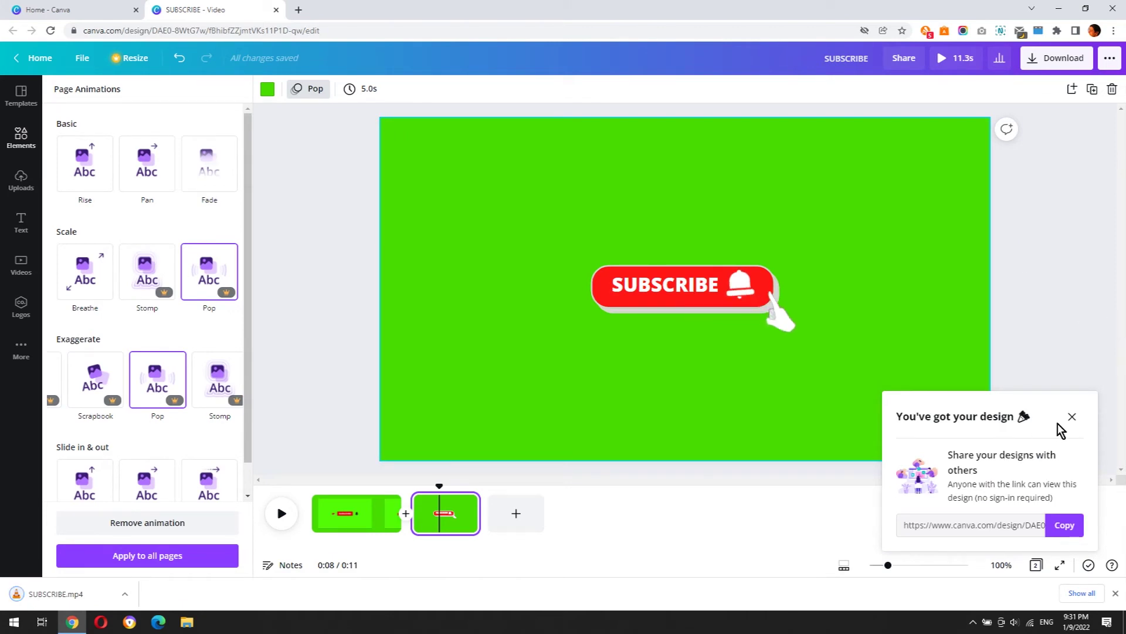
click(1071, 417)
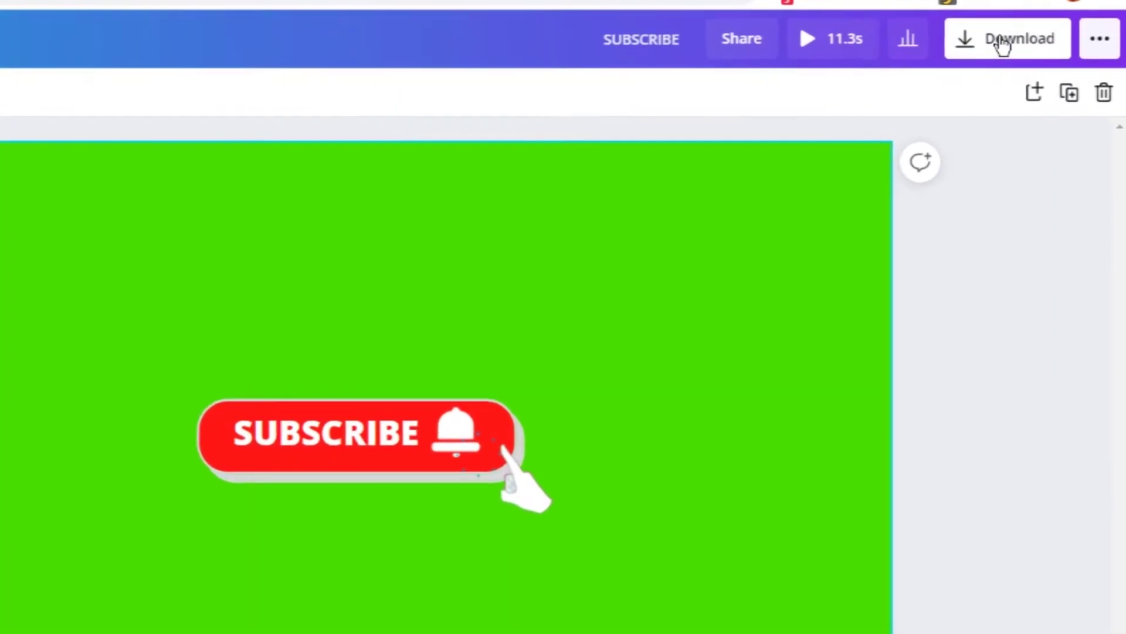
Step: Download only Page 2 as SUBSCRIBE (1).mp4 and show the download in its folder
click(1053, 58)
click(938, 293)
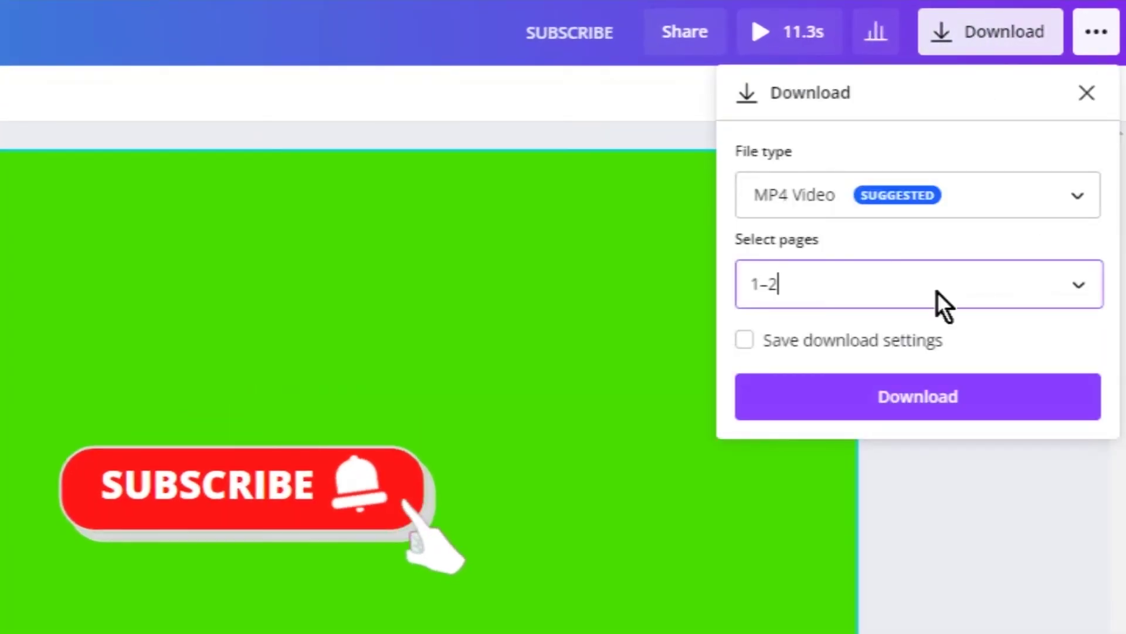
click(1071, 352)
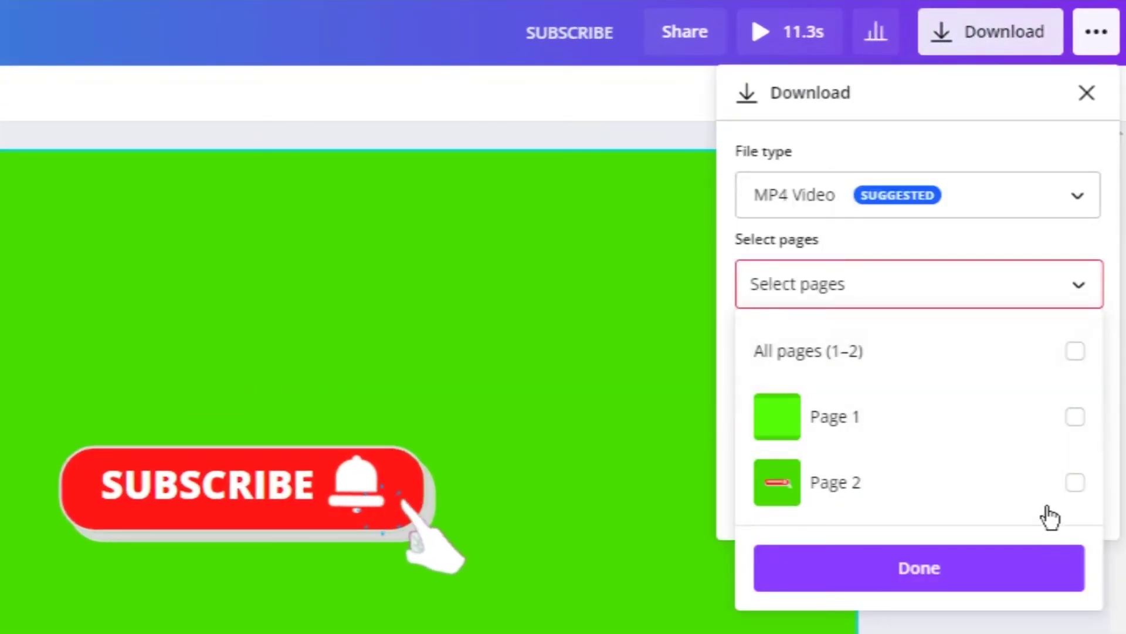
click(1077, 484)
click(997, 572)
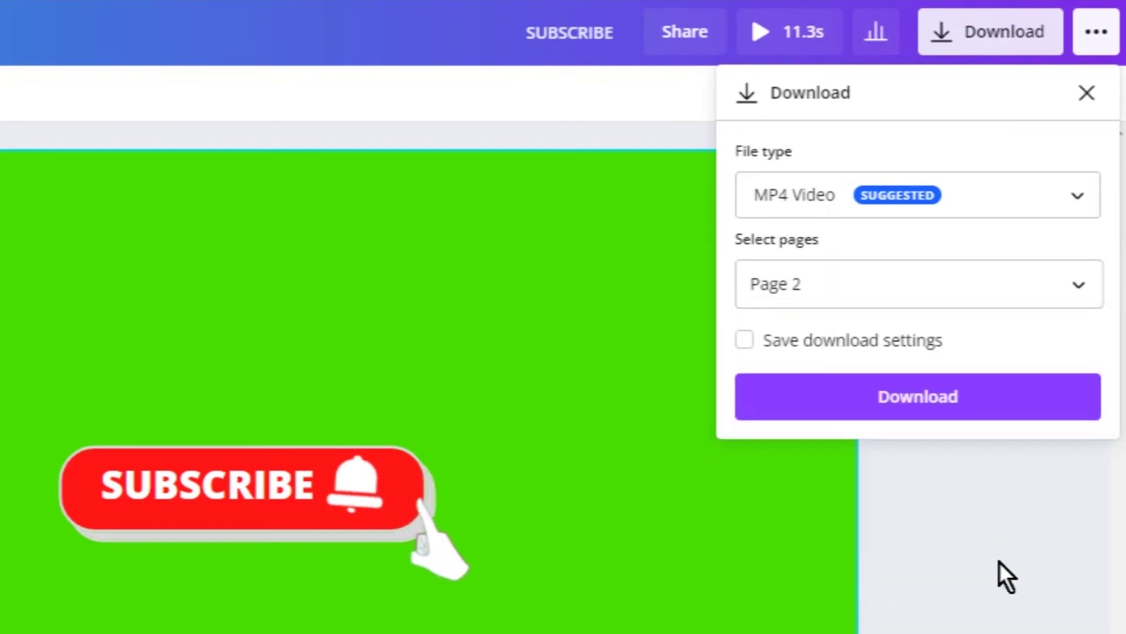
click(988, 330)
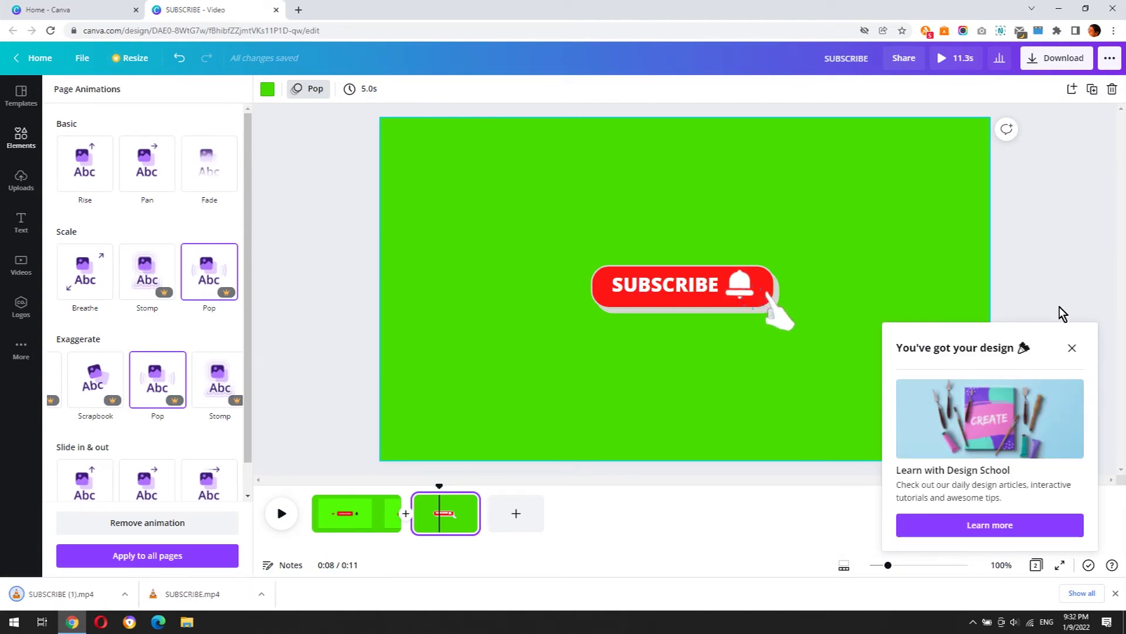
click(1074, 349)
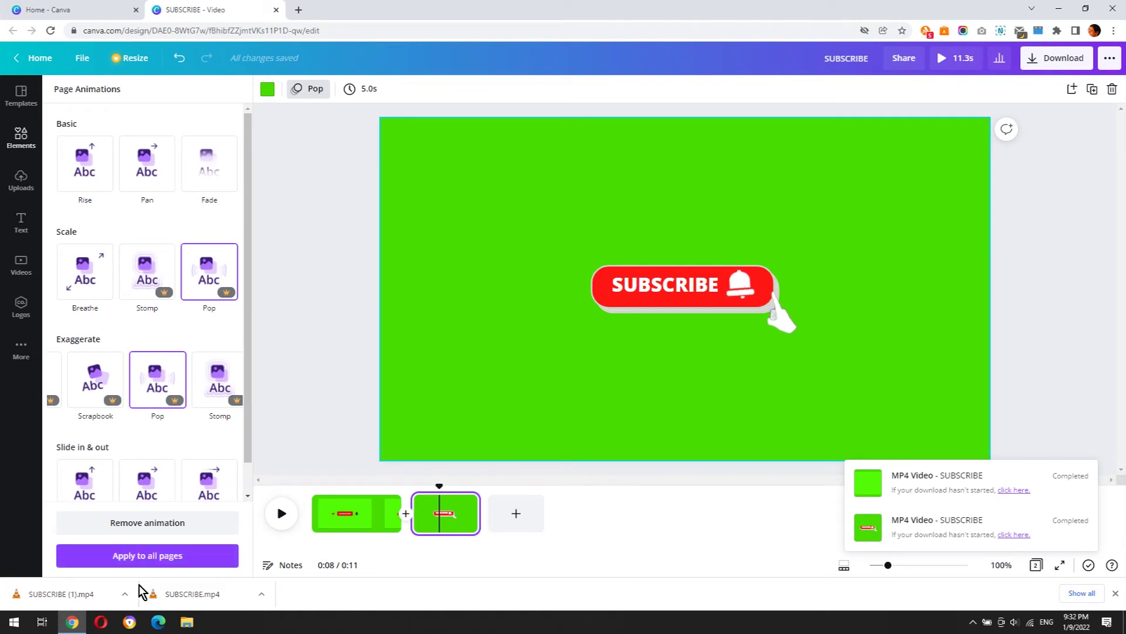
click(127, 596)
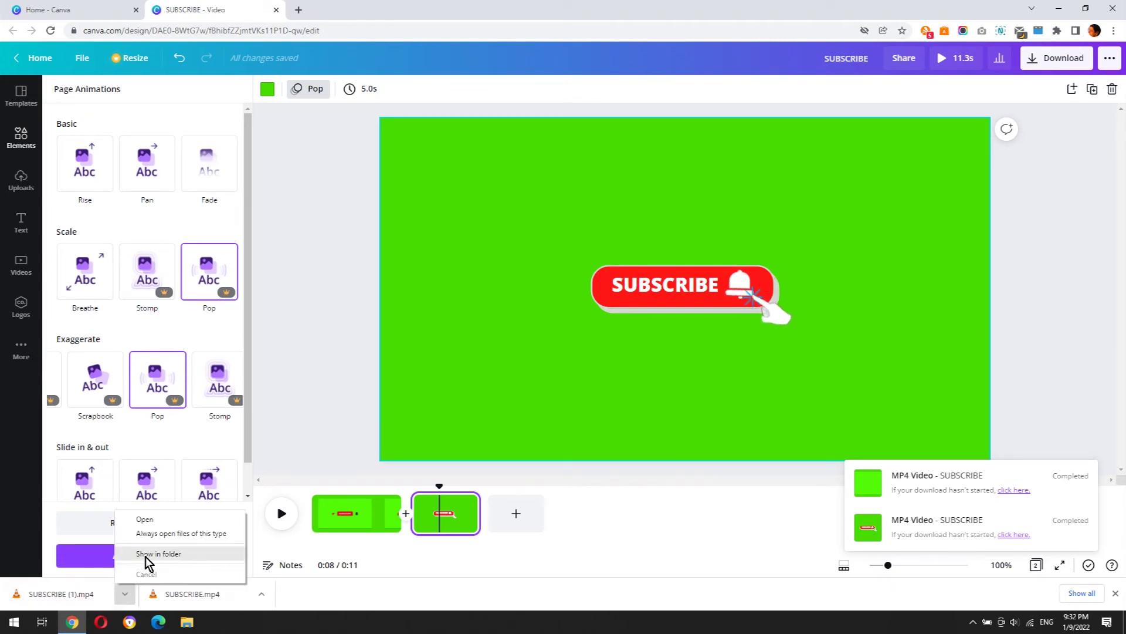
click(146, 555)
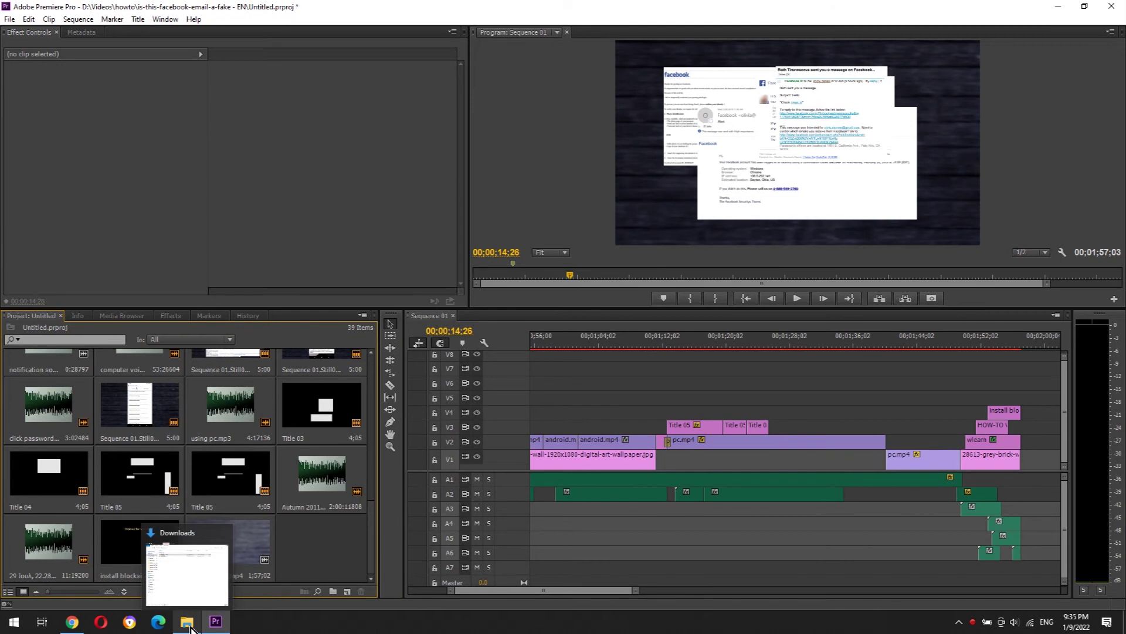
Step: Drag both SUBSCRIBE MP4 files from the Downloads folder into Premiere's Project panel
click(189, 623)
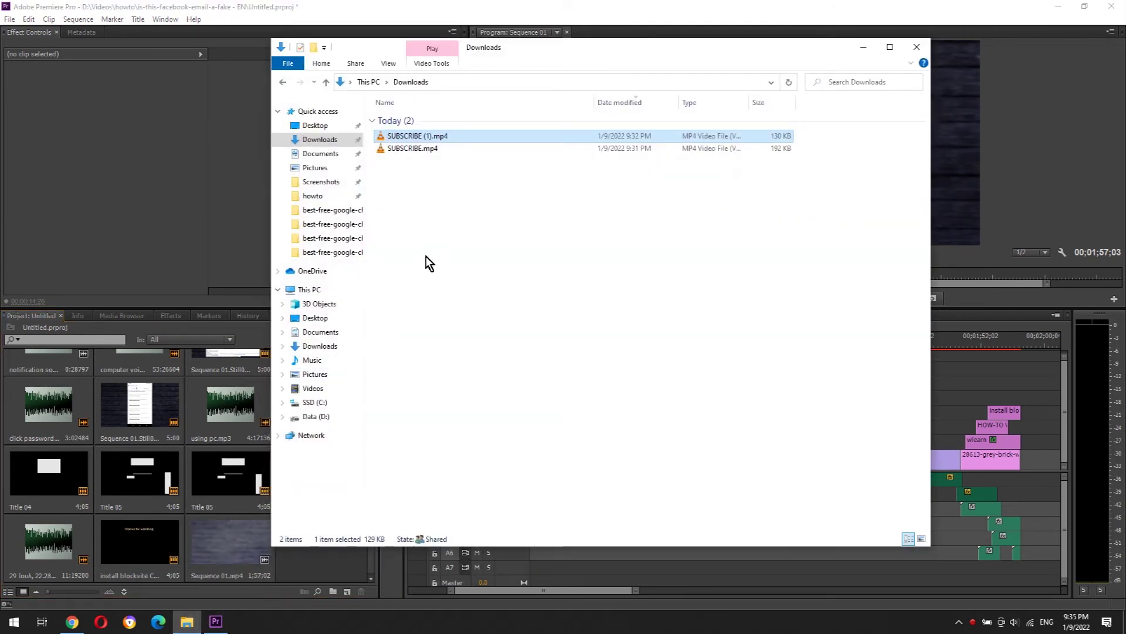
drag(527, 48, 599, 56)
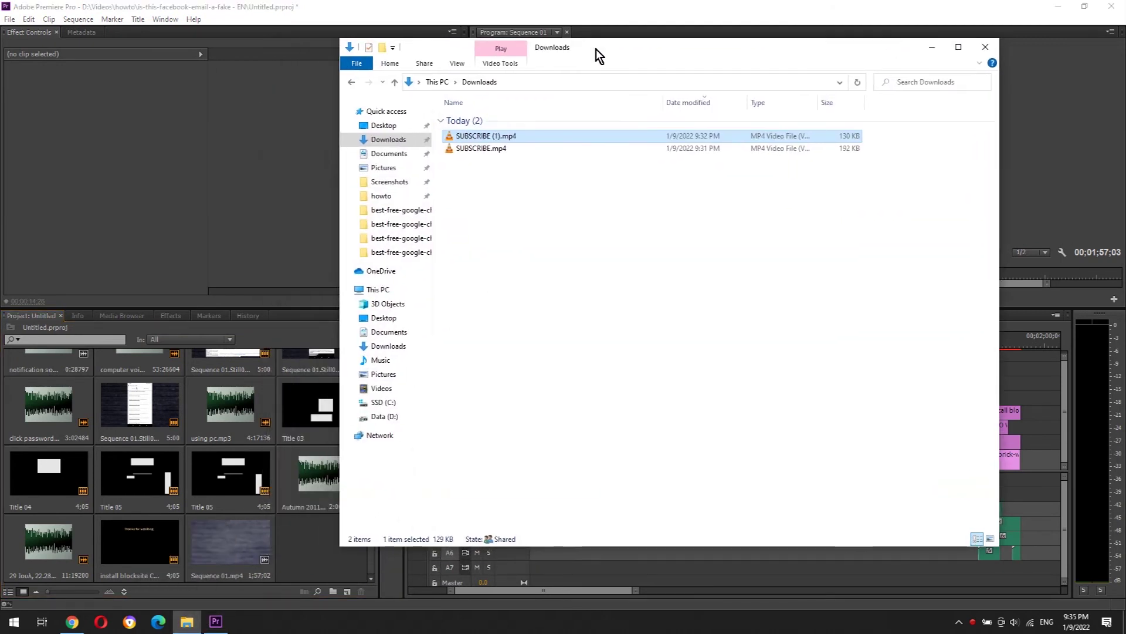
drag(548, 178, 294, 561)
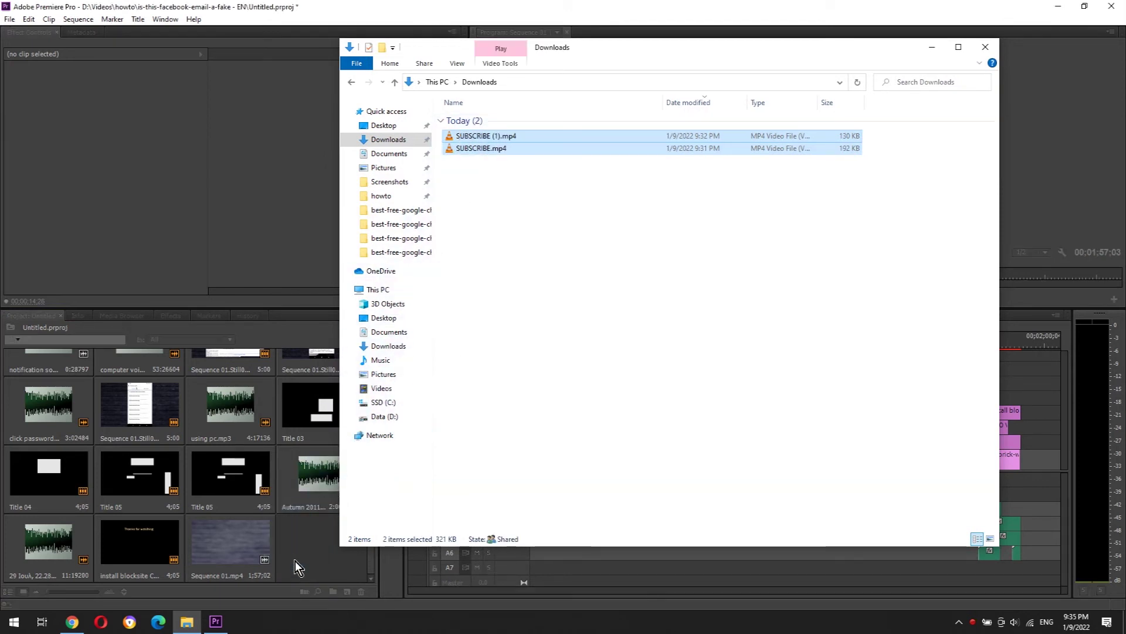
click(329, 505)
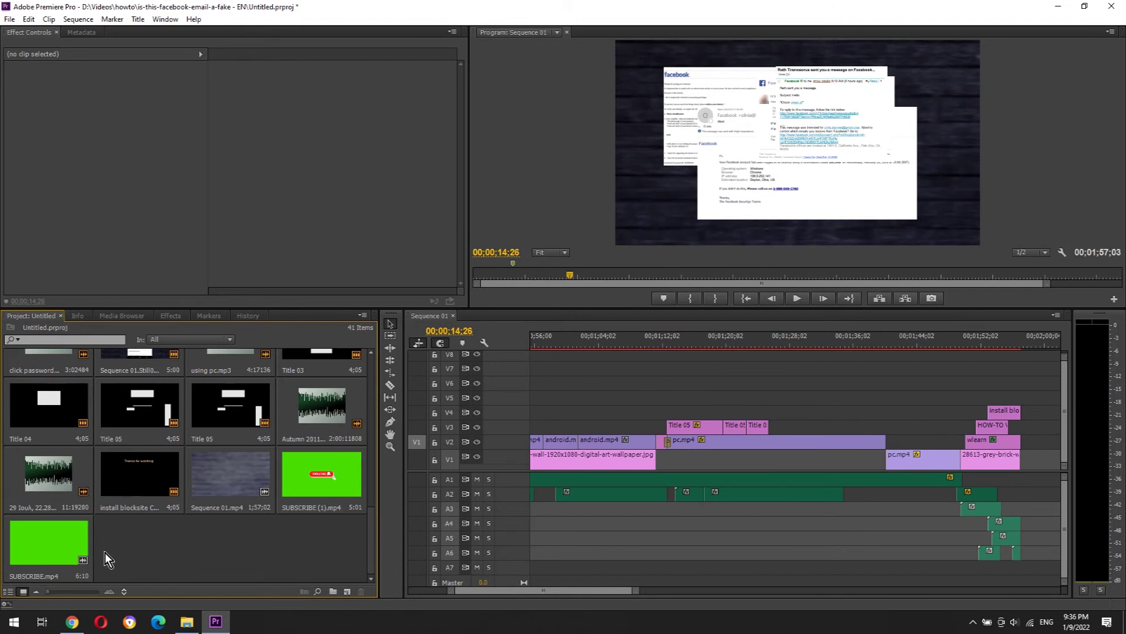
Step: Place SUBSCRIBE.mp4 on track V4 and preview it at 00;01;27;29
drag(50, 543, 769, 410)
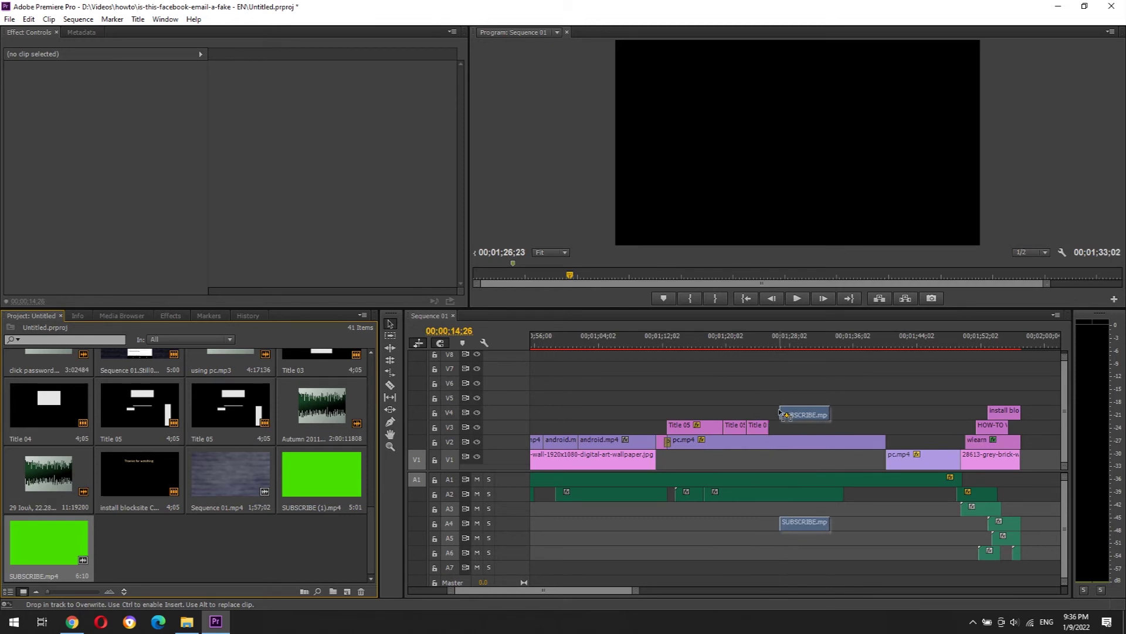
drag(783, 414, 773, 413)
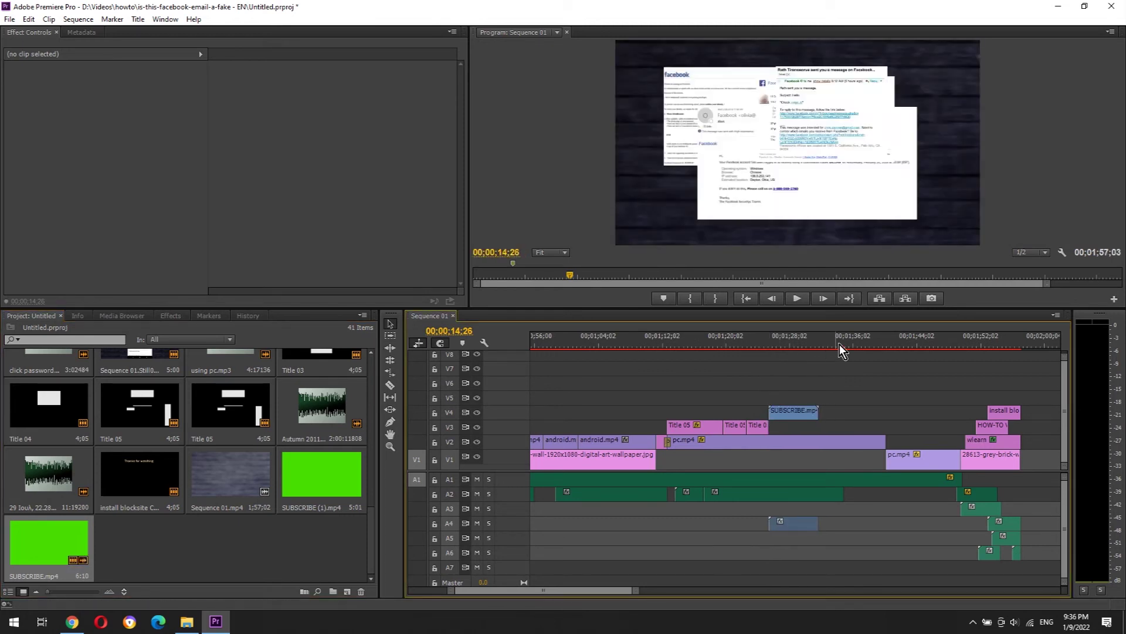
click(790, 337)
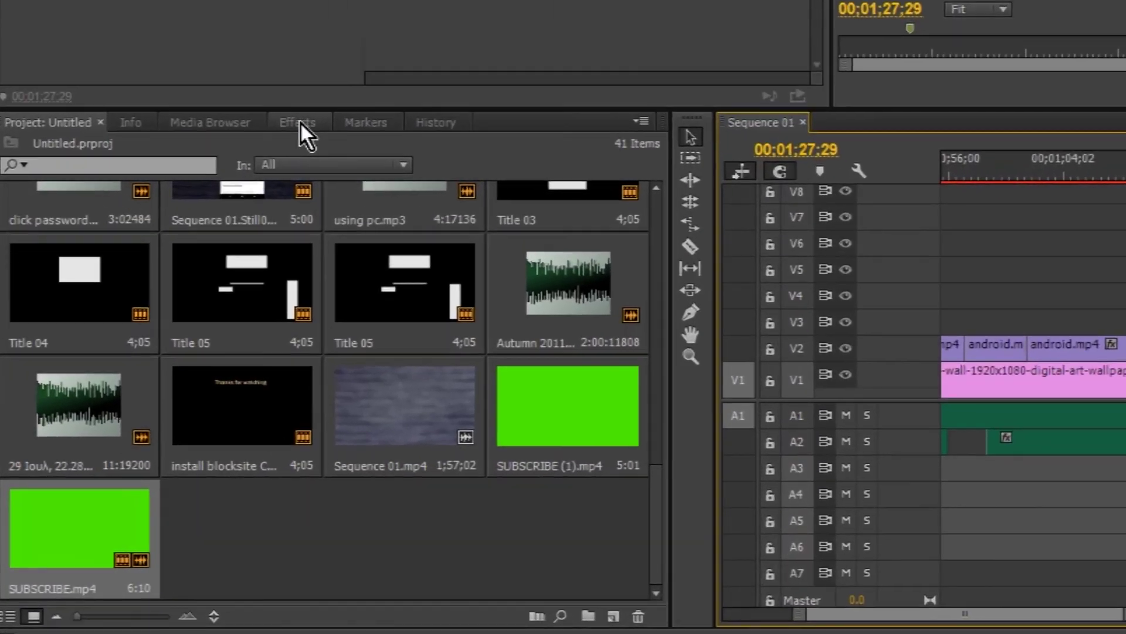
Step: Apply Ultra Key to SUBSCRIBE.mp4 and set its Key Color to the clip's green background
click(171, 315)
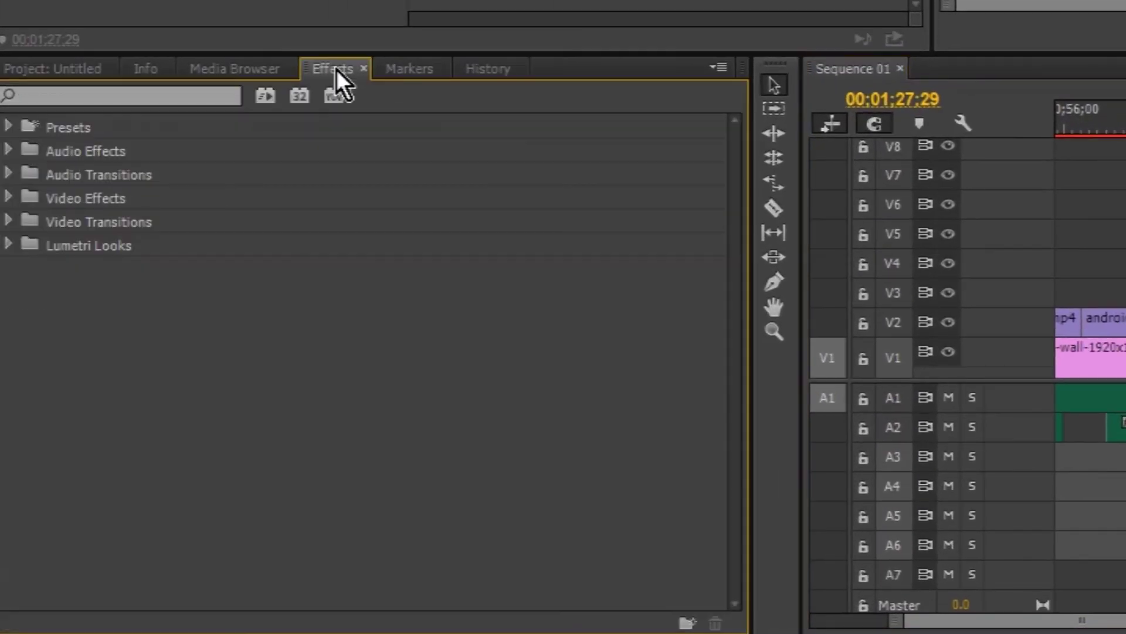
click(154, 95)
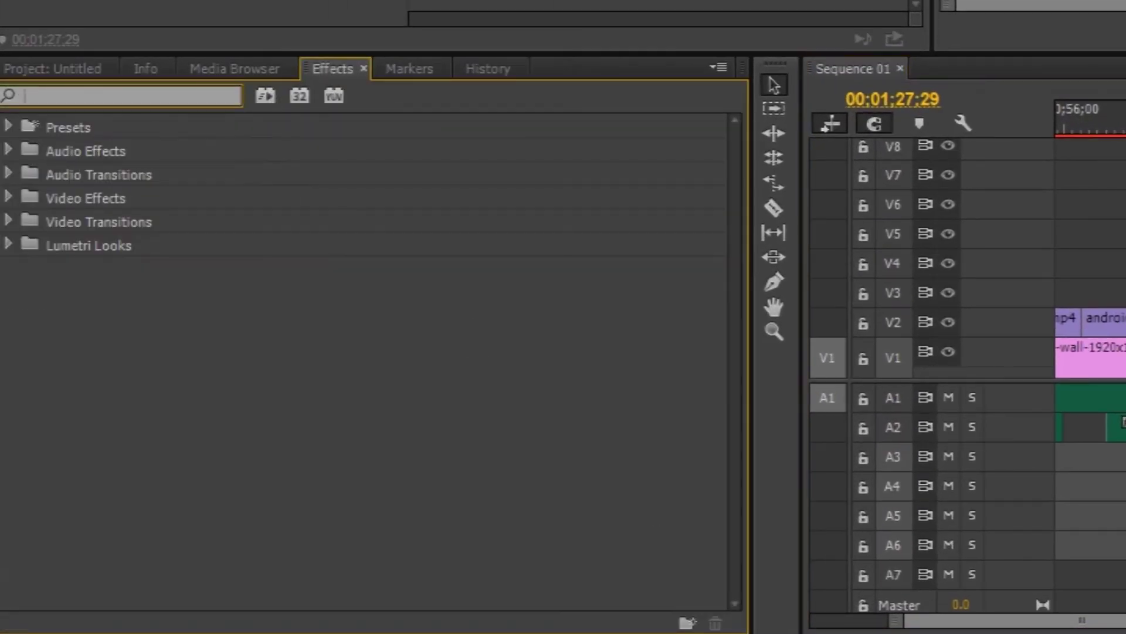
text(ultra key)
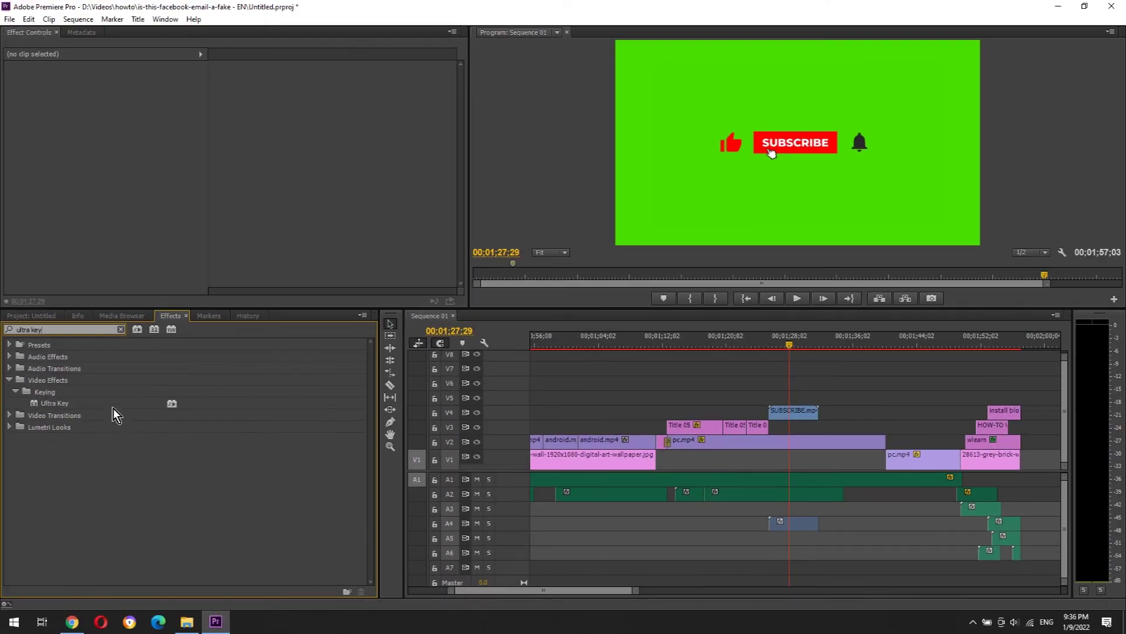
drag(47, 404, 442, 399)
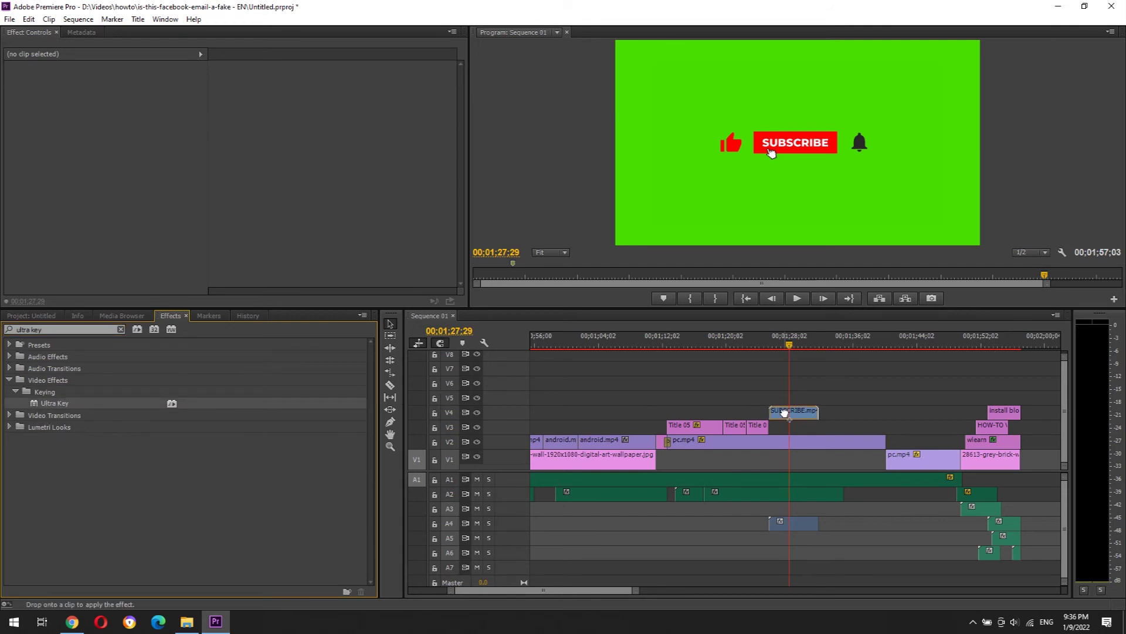
drag(784, 412, 785, 412)
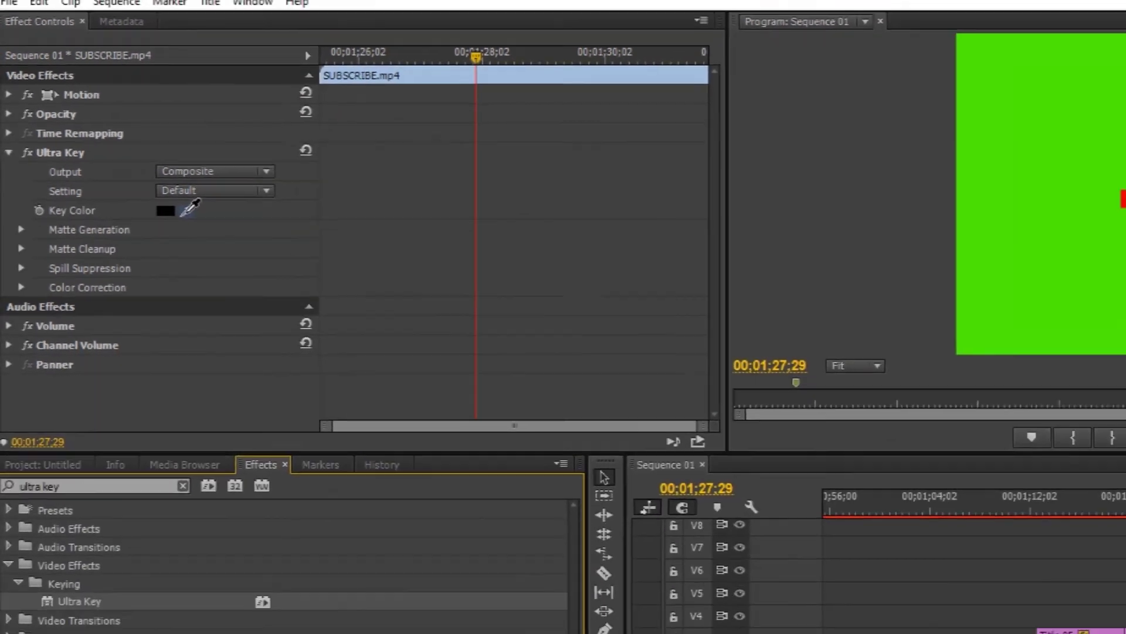
click(189, 208)
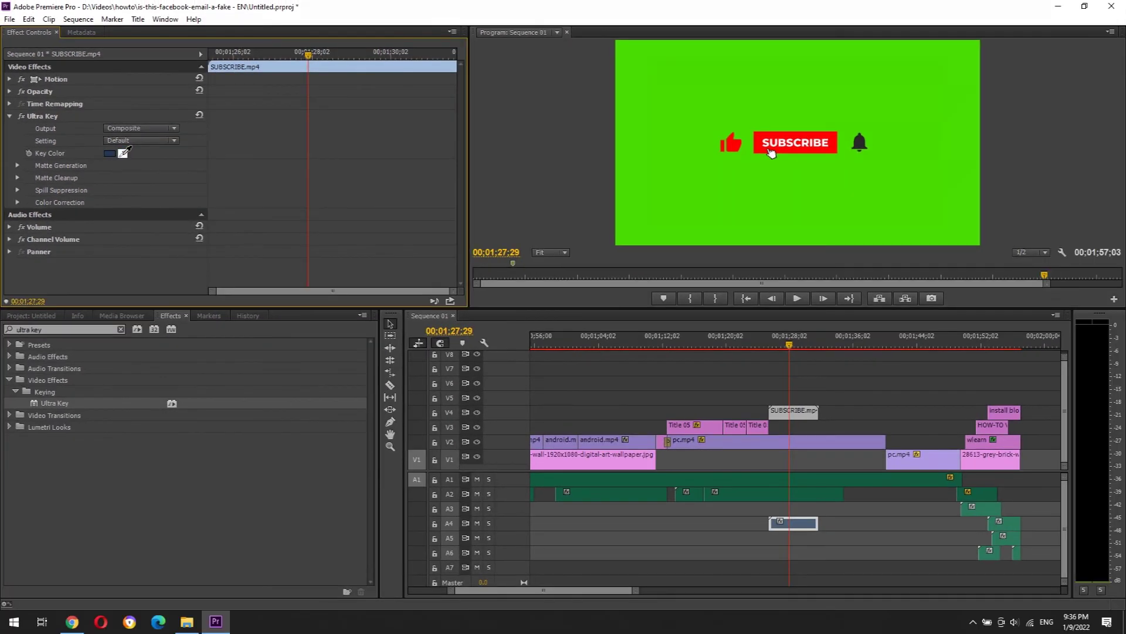
click(676, 190)
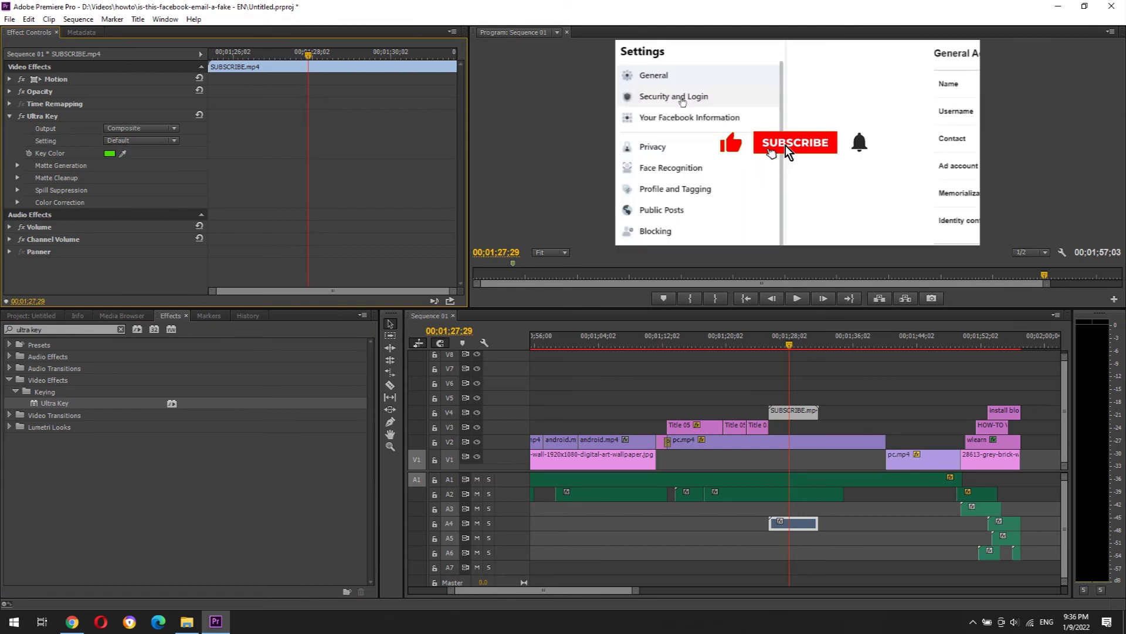
Step: Move the keyed SUBSCRIBE button, scale it down, and lower it in the frame
click(793, 142)
drag(794, 141, 832, 123)
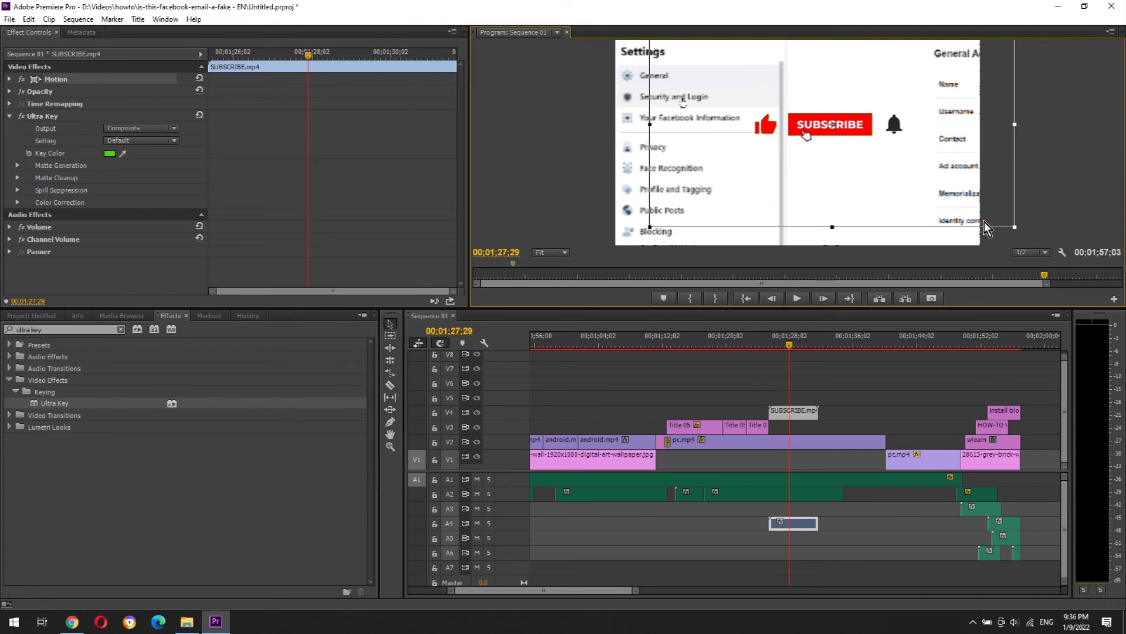
mouse_move(1015, 226)
mouse_down()
mouse_move(932, 179)
mouse_move(1000, 223)
mouse_up()
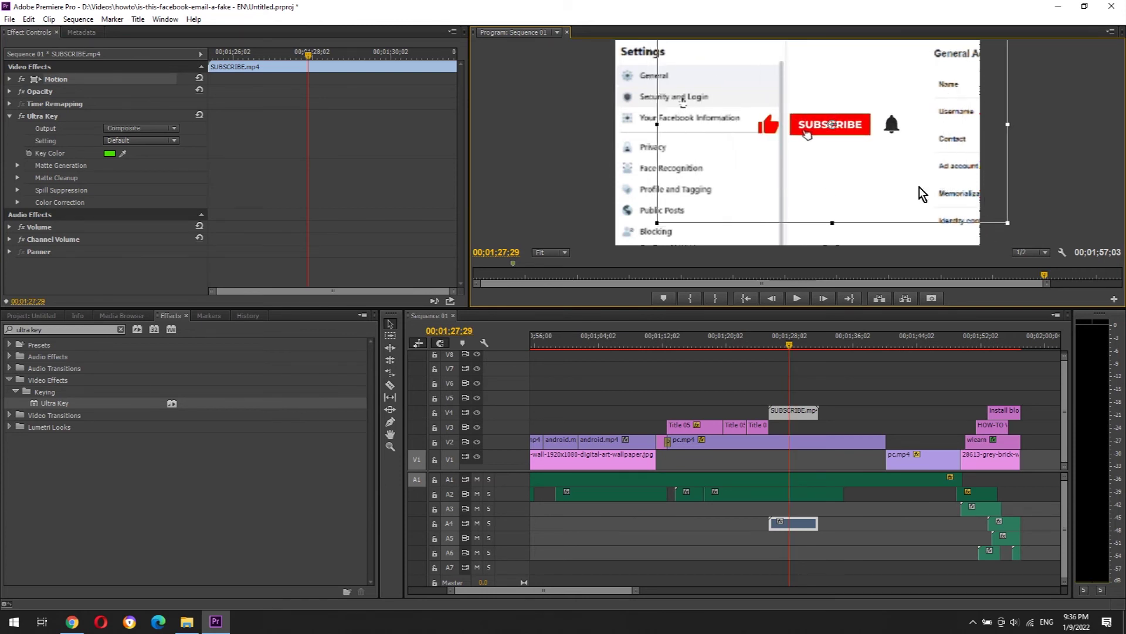
drag(827, 121, 794, 213)
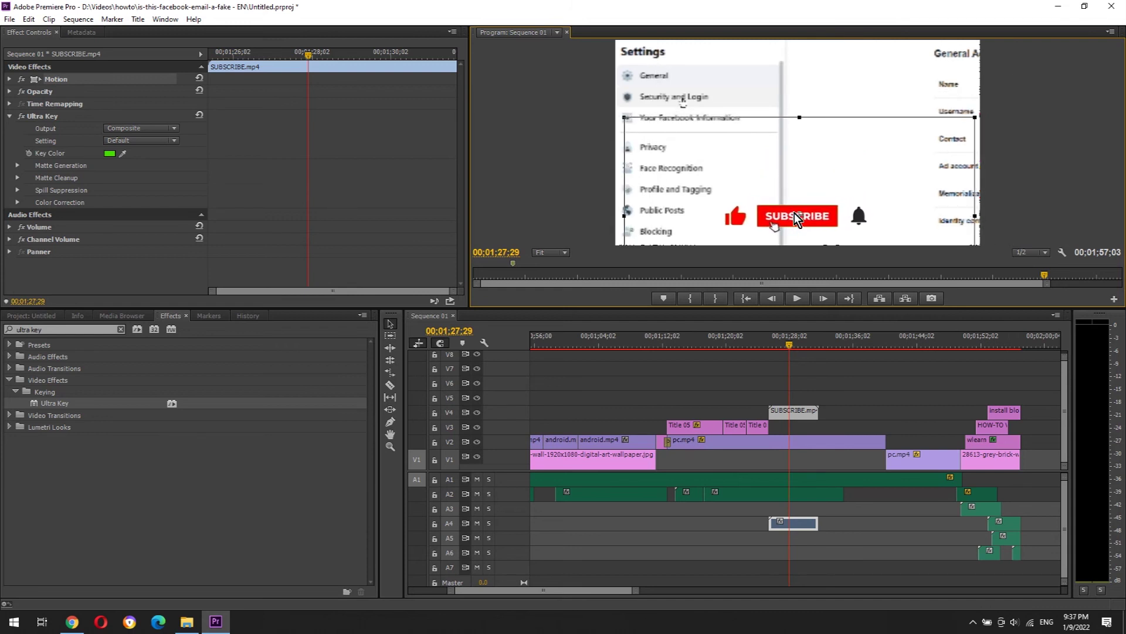
click(730, 371)
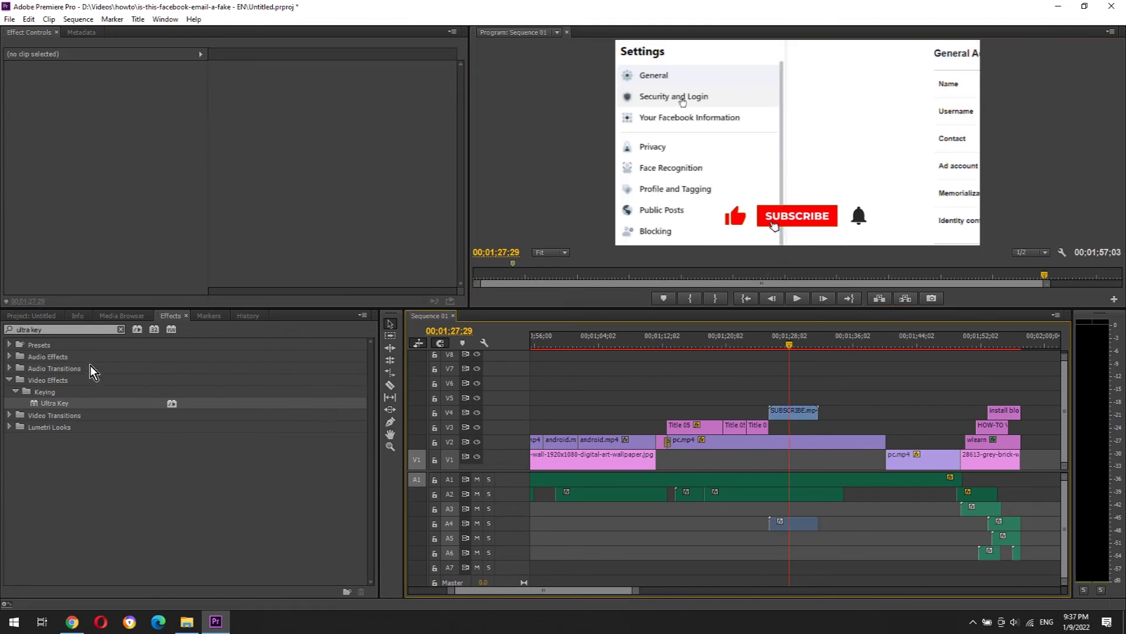
click(32, 316)
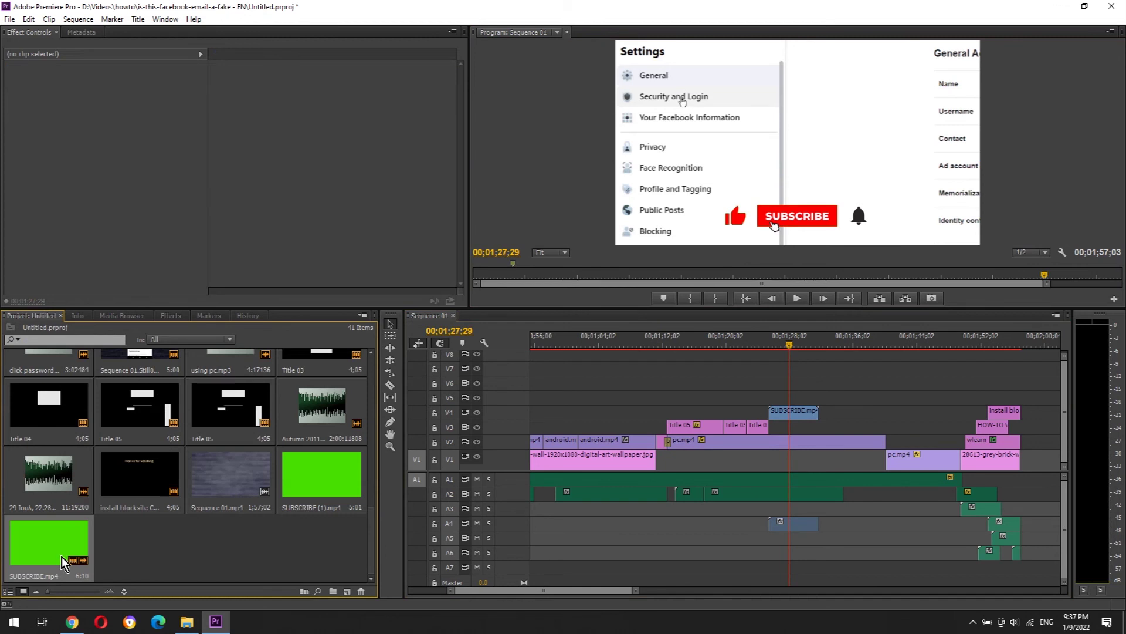
Step: Add SUBSCRIBE (1).mp4 to the timeline at 00;01;35;21 and apply Ultra Key to it
drag(311, 475, 849, 417)
click(852, 340)
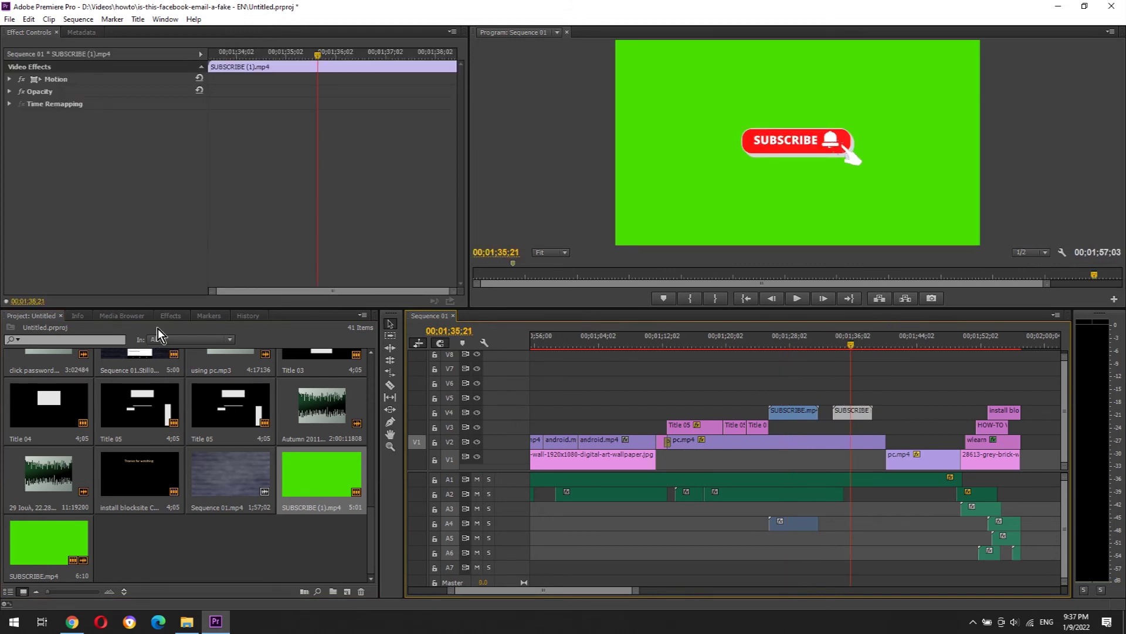
click(168, 316)
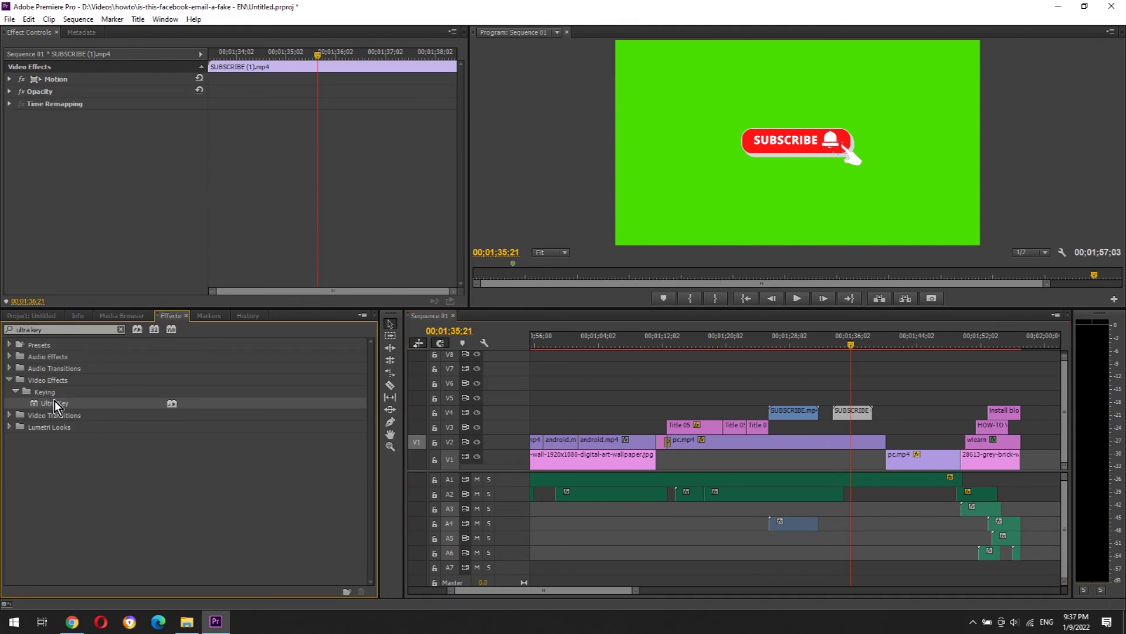
drag(55, 400, 602, 423)
drag(832, 417, 851, 417)
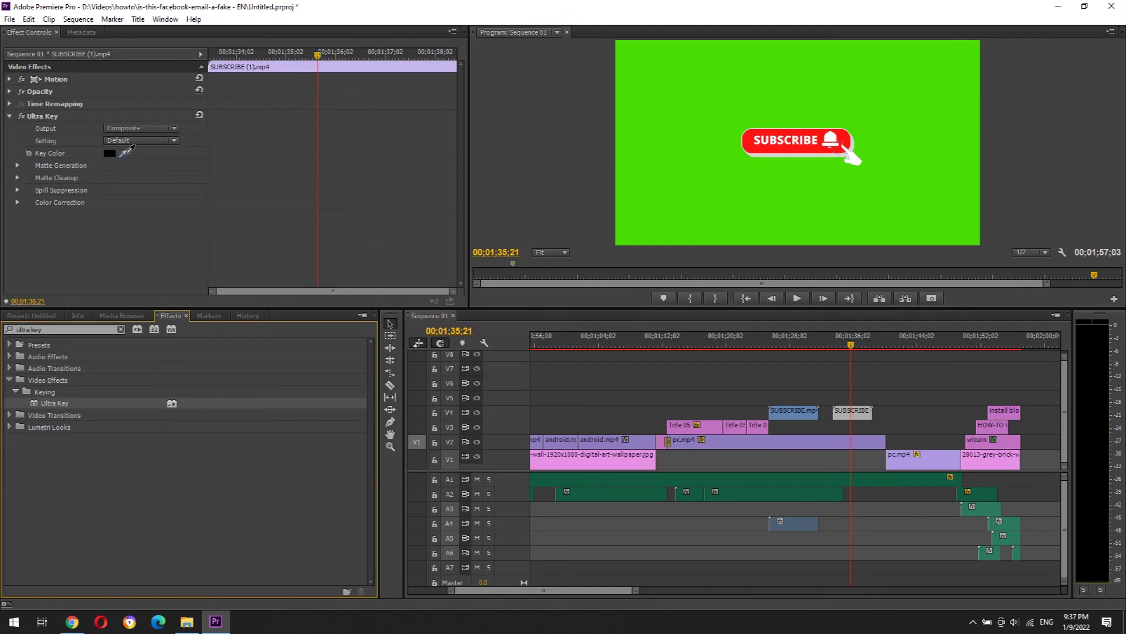
Step: Key out the second button's green background and move it lower in the frame
click(128, 150)
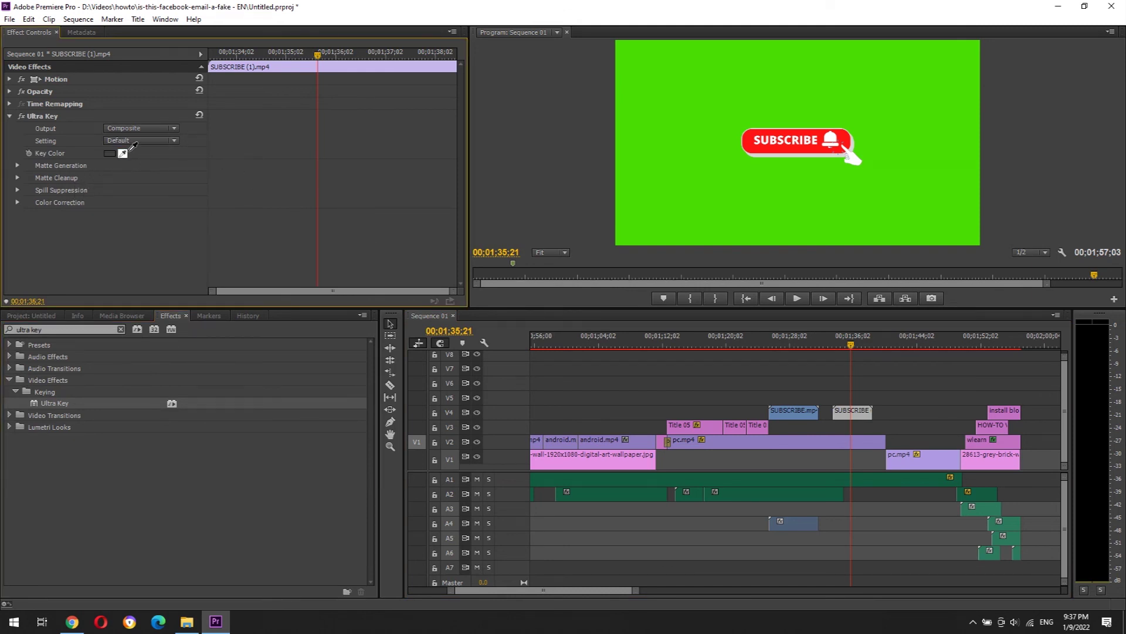
click(693, 169)
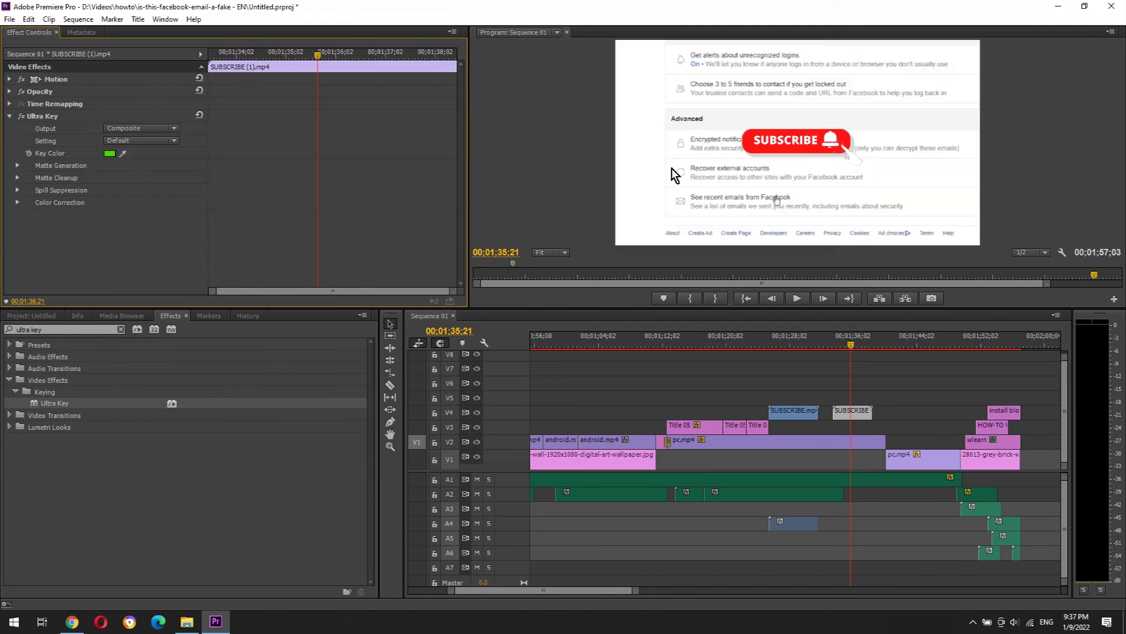
click(803, 138)
drag(793, 135, 792, 213)
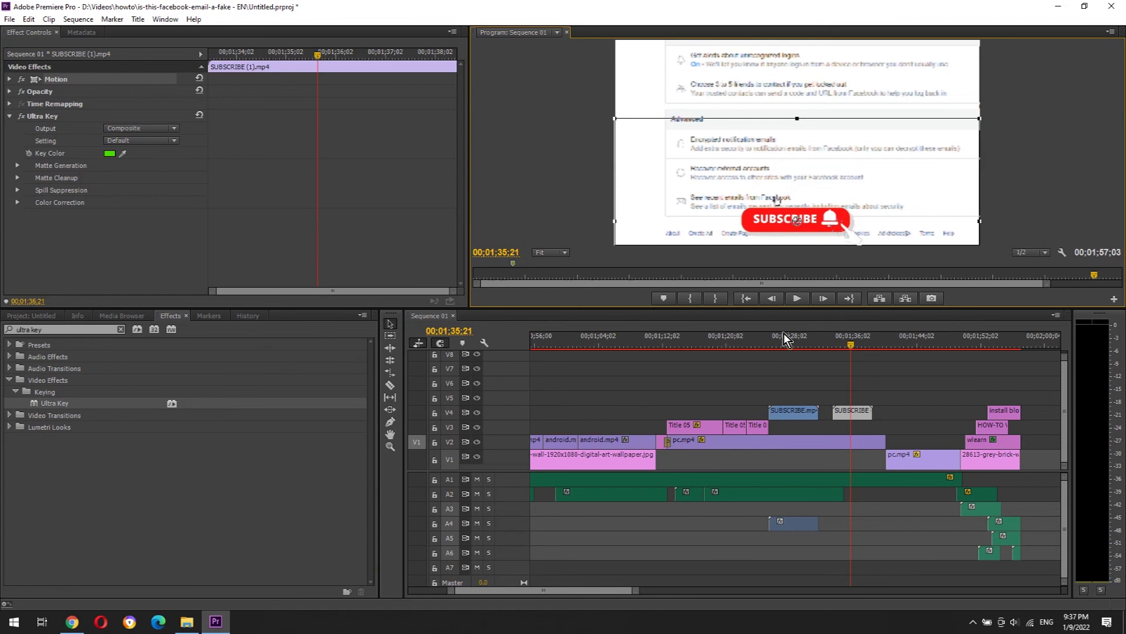
click(748, 335)
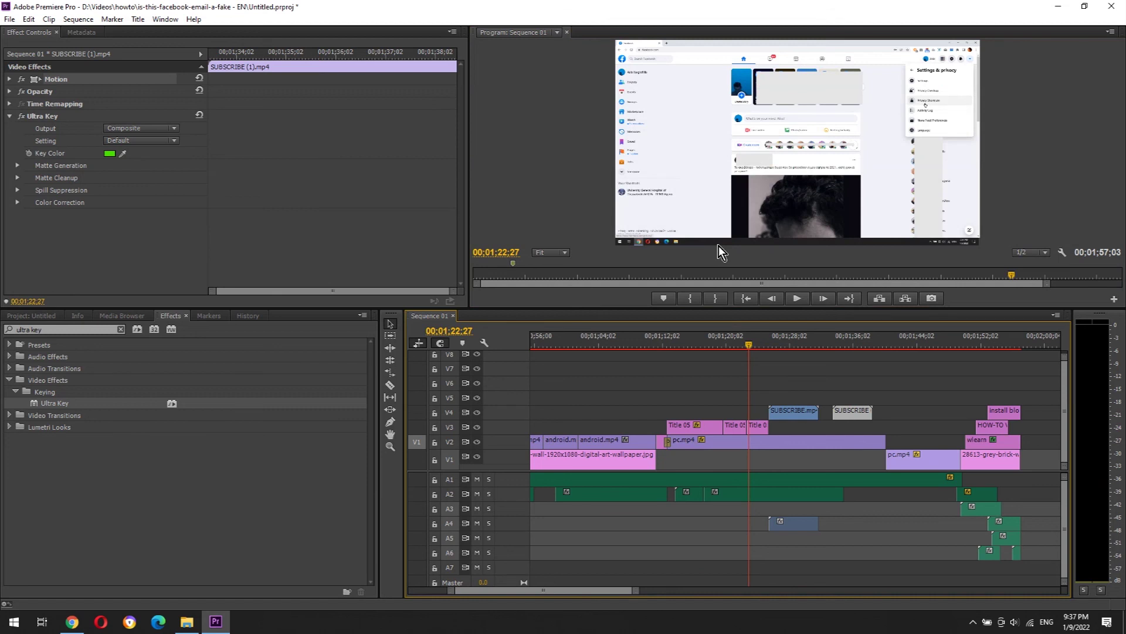
key(space)
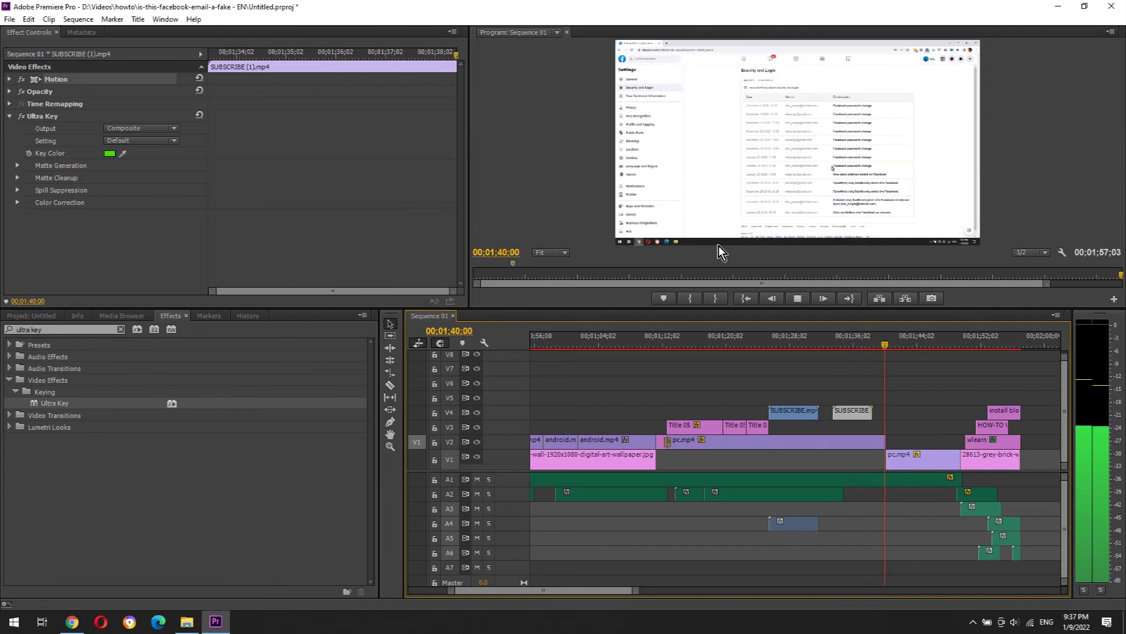
key(space)
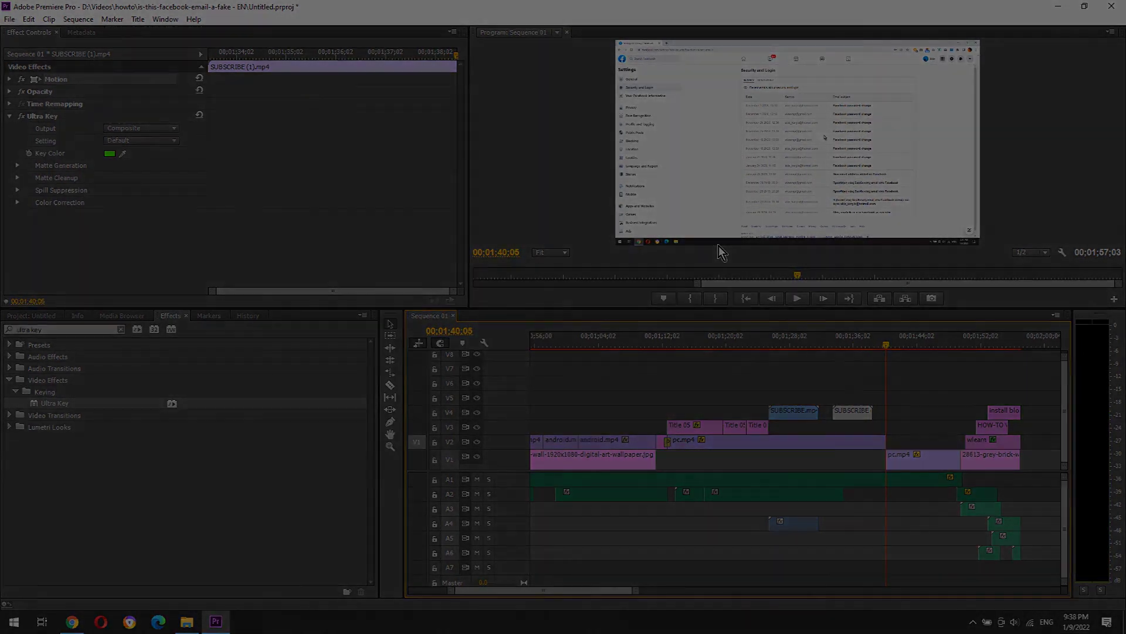